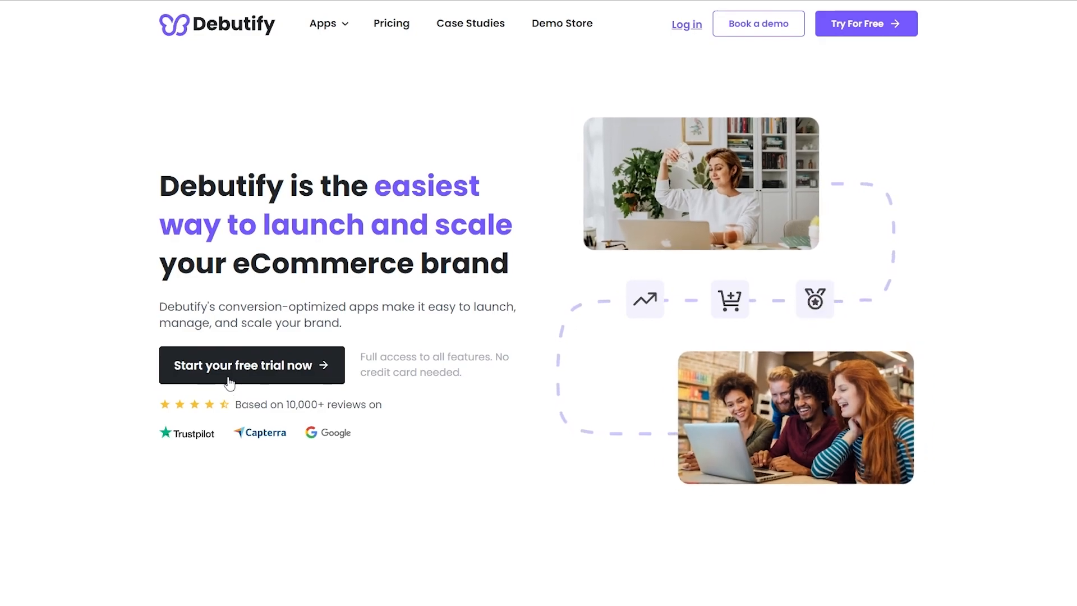
# Open Debutify's pricing page and review the features of the Free, Starter, Pro and Enterprise theme plans.
pyautogui.rightClick(393, 25)
pyautogui.click(359, 89)
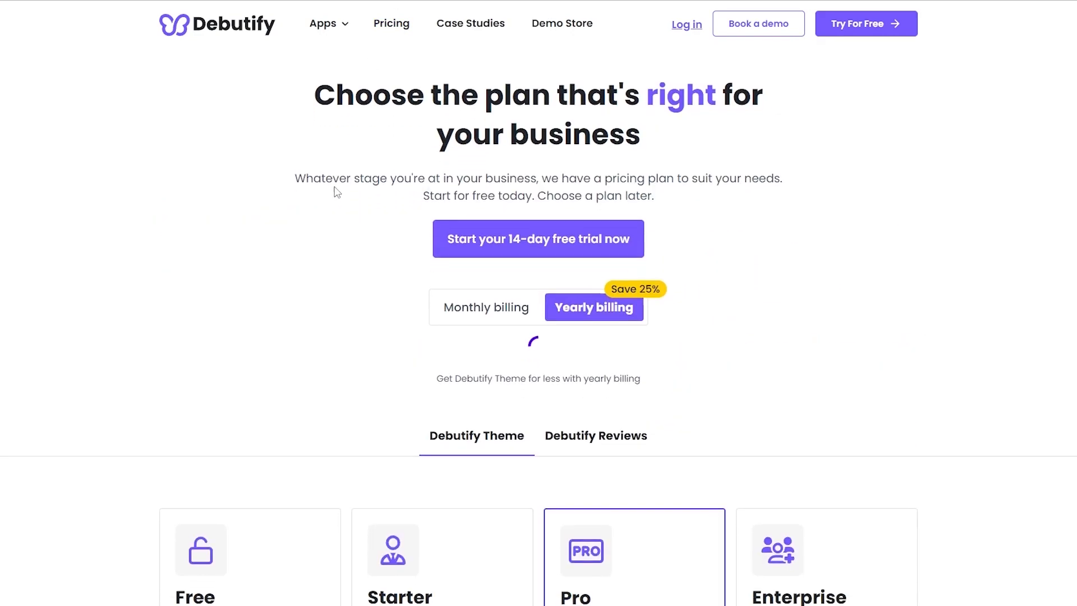
pyautogui.scroll(-5, 334, 192)
pyautogui.scroll(-3, 173, 244)
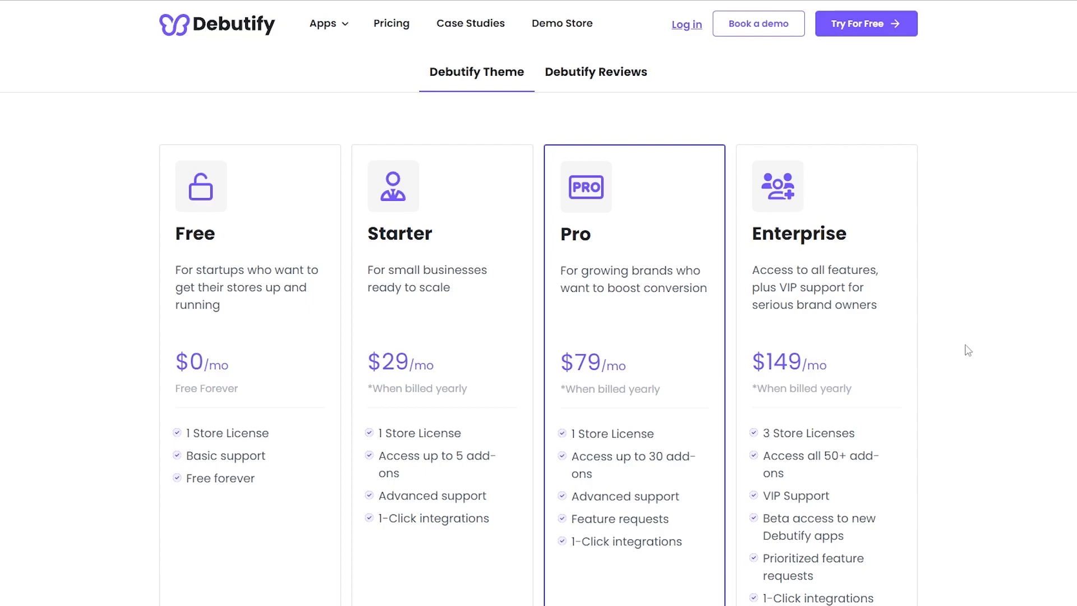
pyautogui.scroll(-3, 283, 293)
pyautogui.scroll(1, 1072, 274)
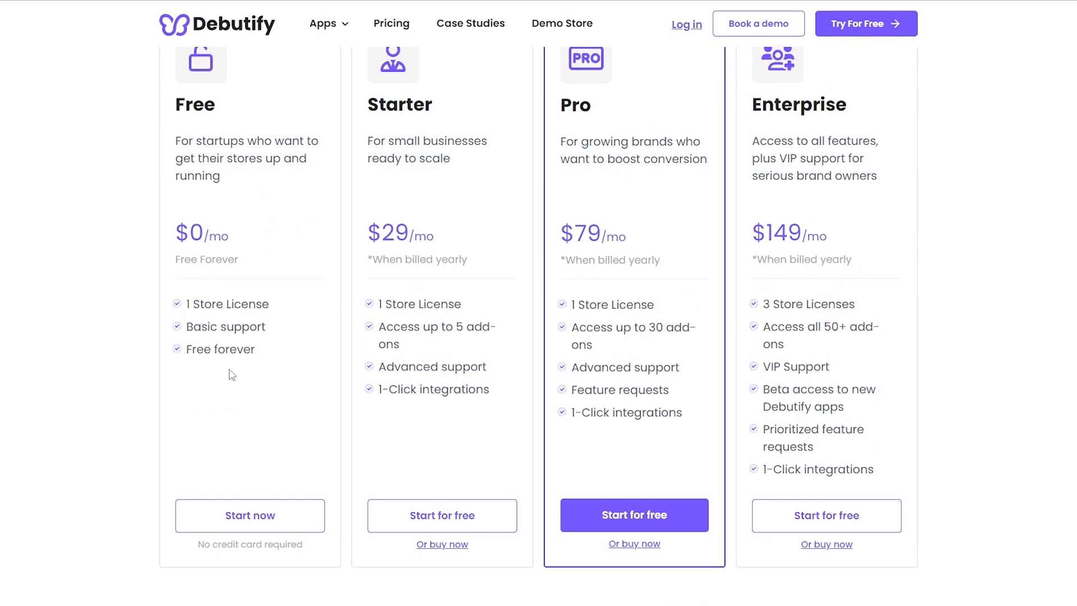
pyautogui.scroll(3, 370, 372)
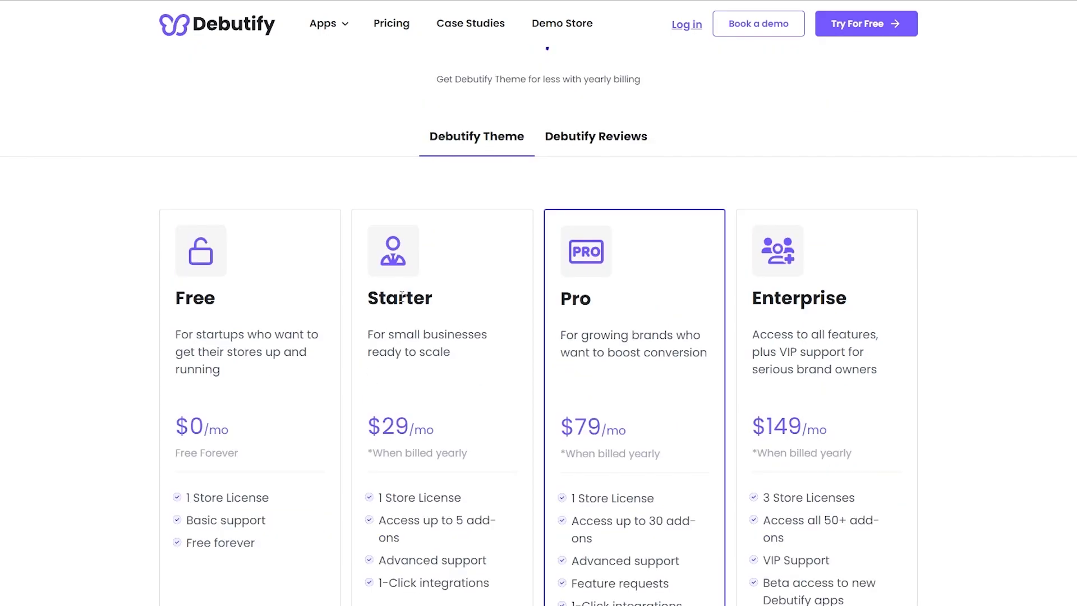
pyautogui.scroll(-4, 400, 299)
pyautogui.scroll(1, 401, 303)
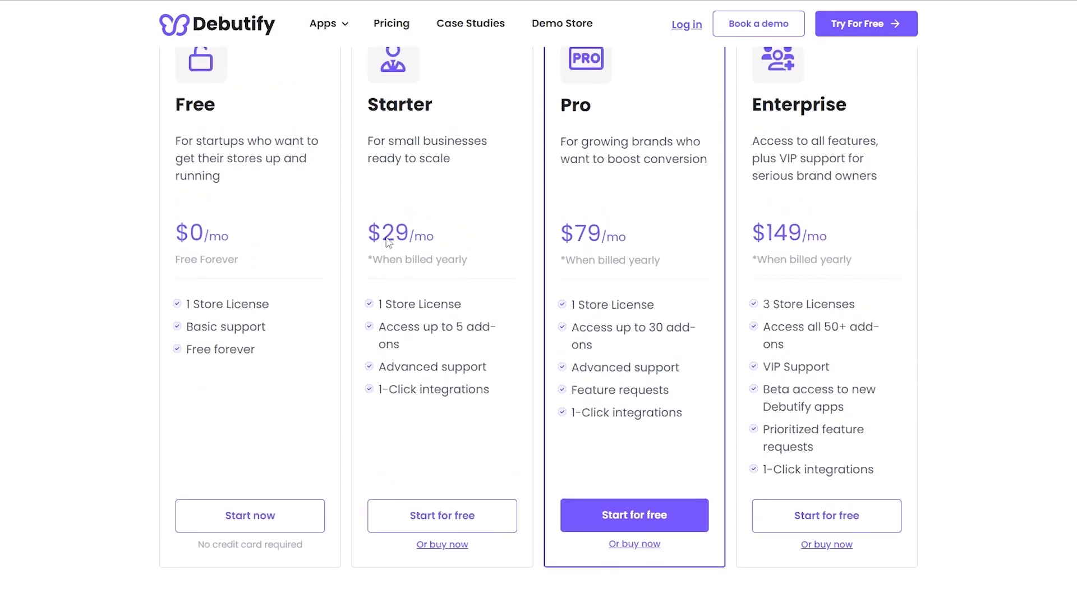
# Compare the plans' yearly-billed monthly prices and start with the Free plan.
pyautogui.moveTo(387, 242); pyautogui.dragTo(437, 243)
pyautogui.click(453, 237)
pyautogui.scroll(2, 402, 385)
pyautogui.scroll(-1, 590, 306)
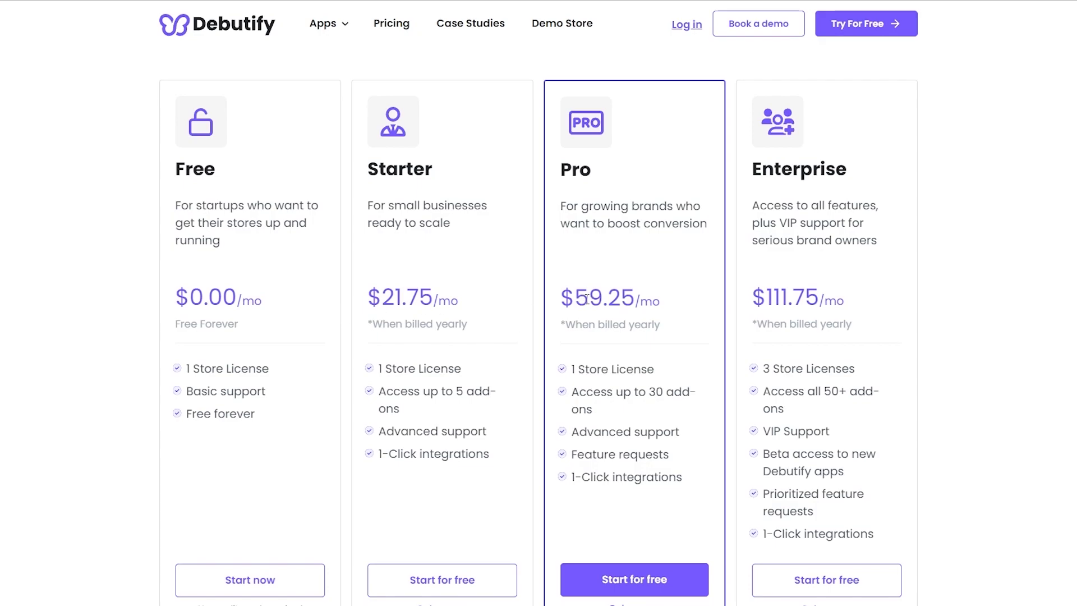
pyautogui.scroll(1, 584, 301)
pyautogui.scroll(4, 583, 301)
pyautogui.scroll(-3, 642, 371)
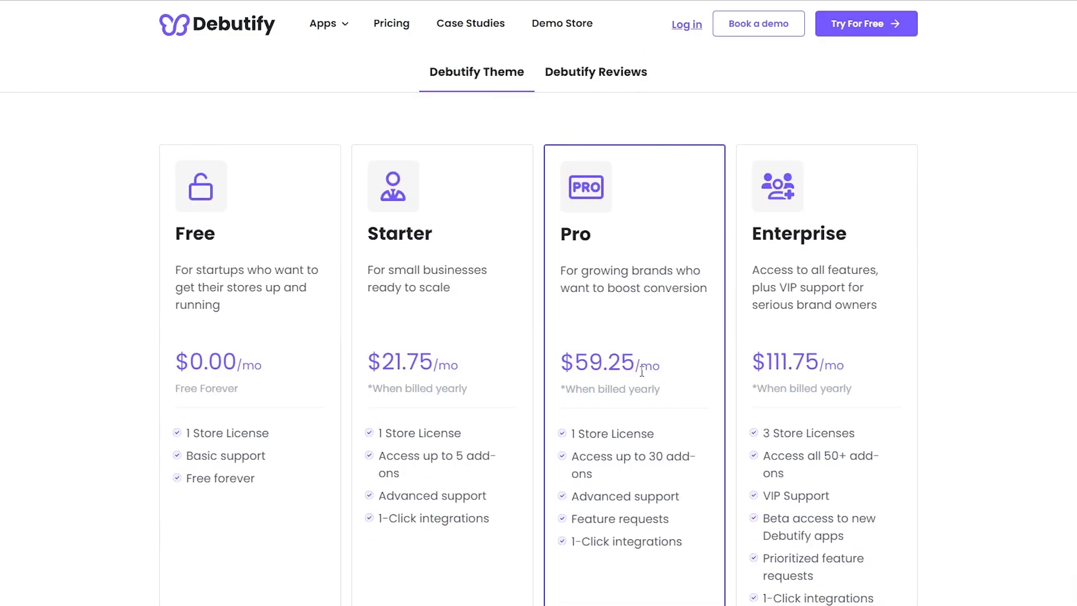
pyautogui.scroll(-3, 170, 401)
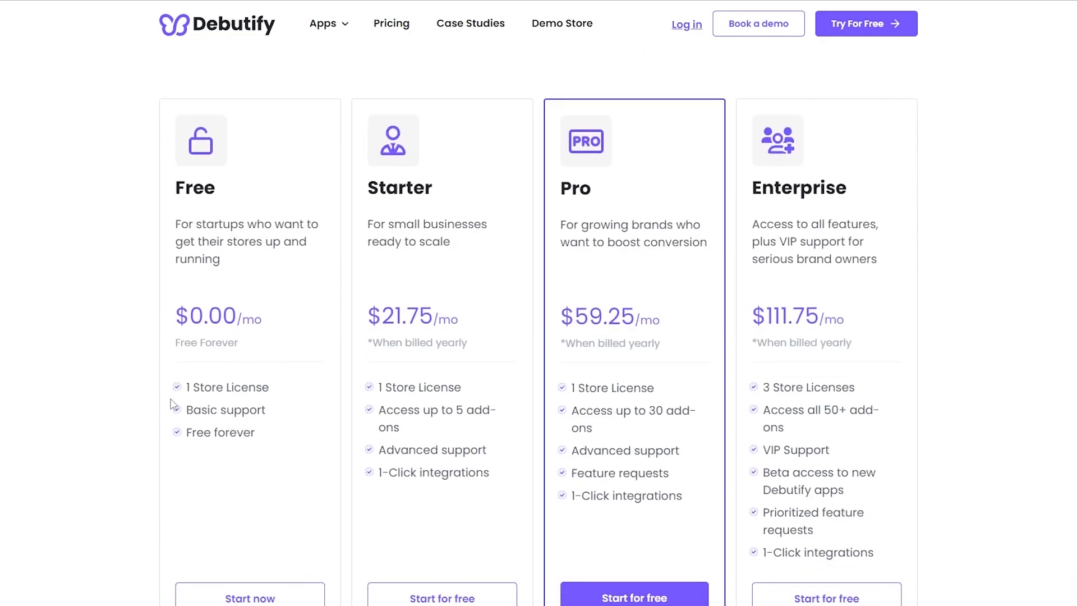
pyautogui.click(245, 522)
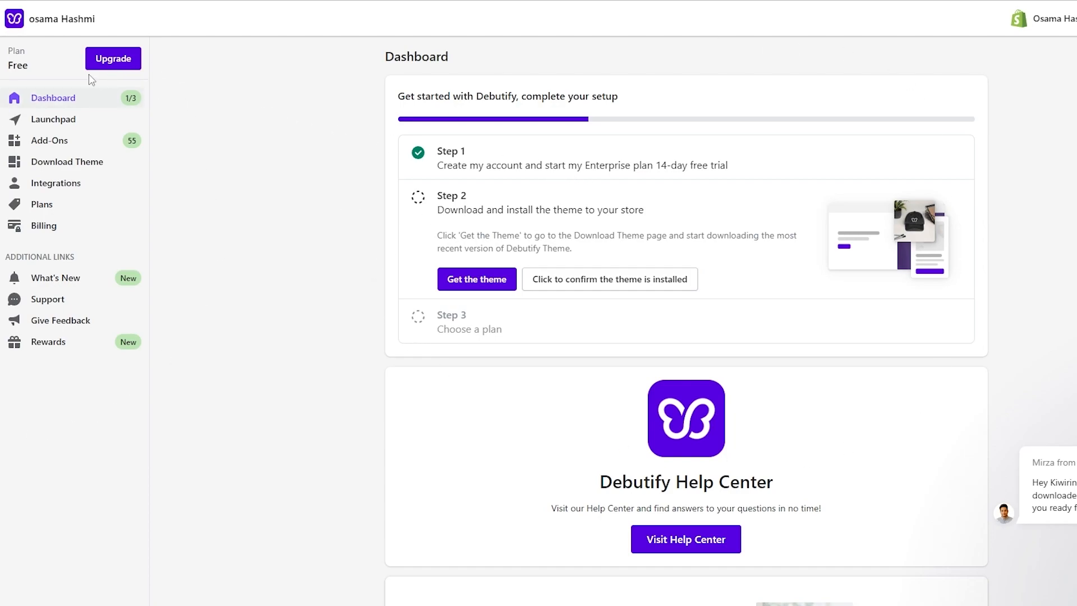
# Look through the Debutify dashboard's setup steps and open the theme download page.
pyautogui.scroll(-3, 312, 364)
pyautogui.scroll(-2, 312, 365)
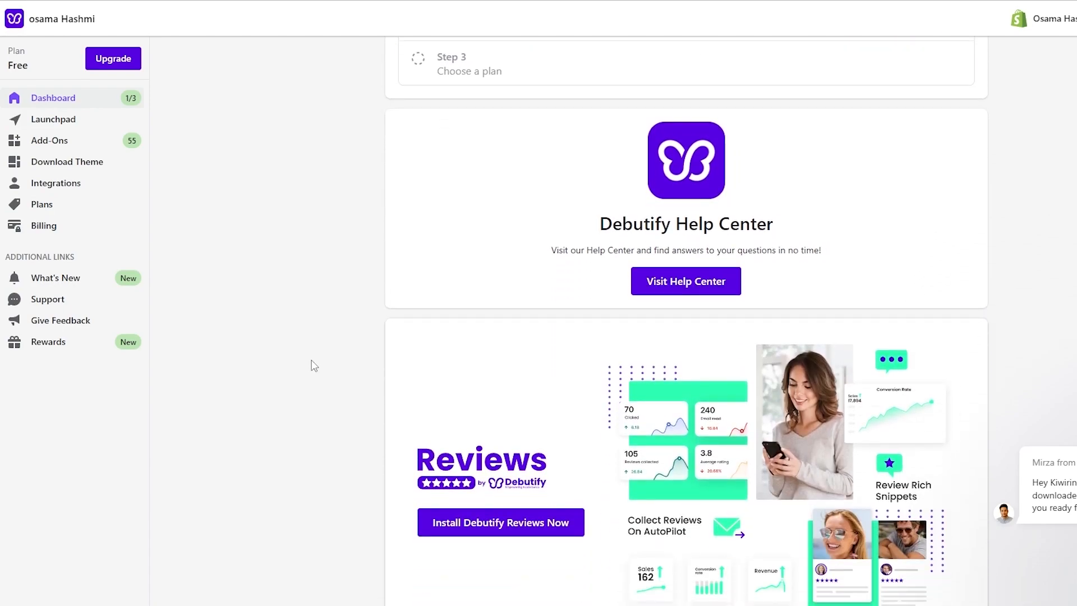
pyautogui.scroll(5, 313, 365)
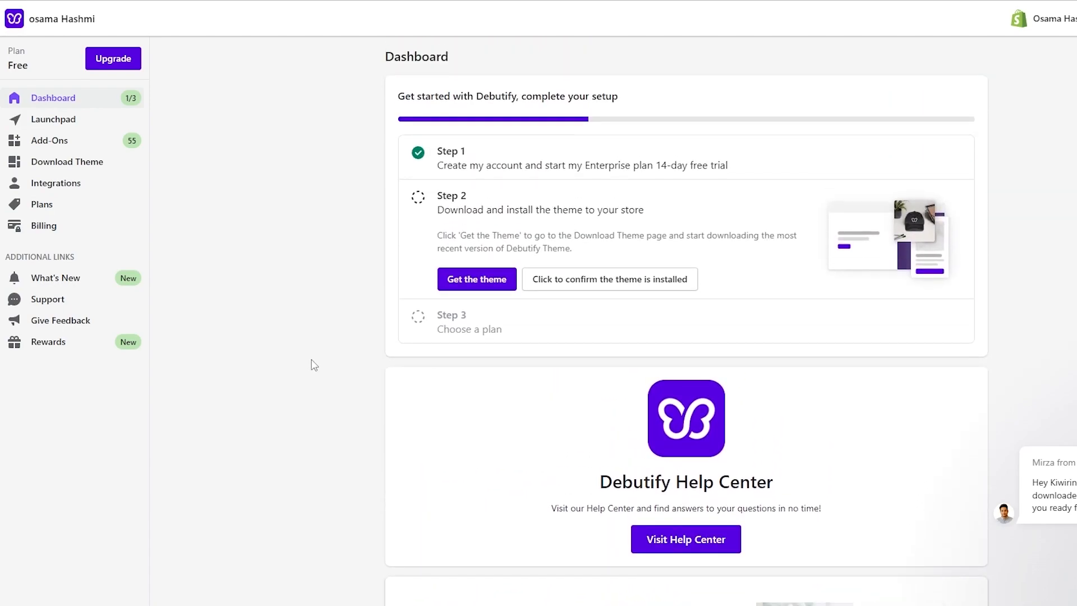
pyautogui.click(48, 168)
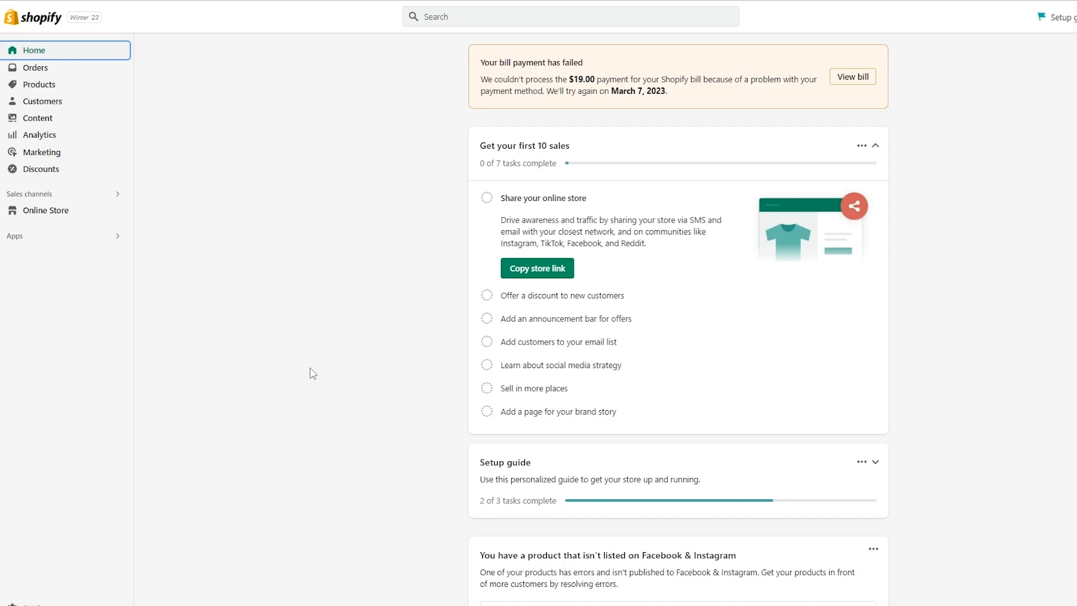
# Upload the downloaded debutify-theme zip file from the Downloads folder to the Shopify store's theme library.
pyautogui.click(42, 211)
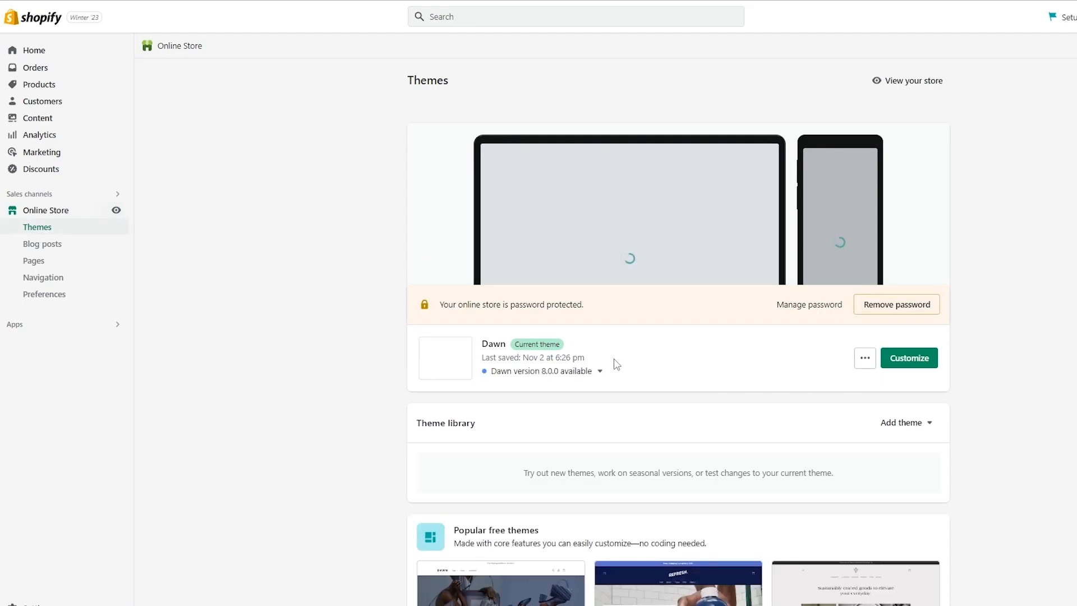
pyautogui.click(911, 427)
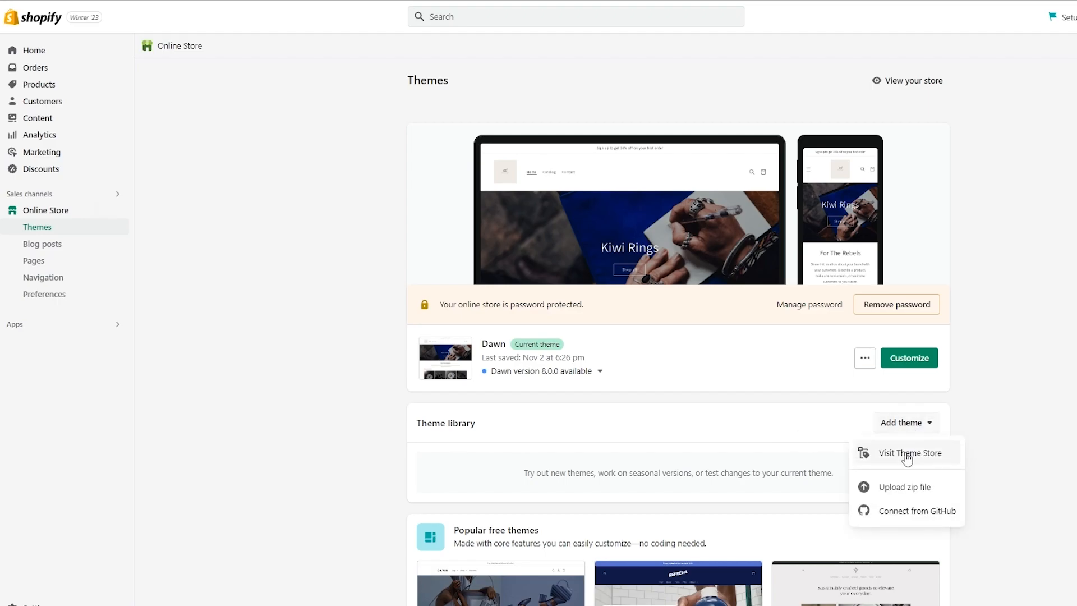
pyautogui.click(900, 489)
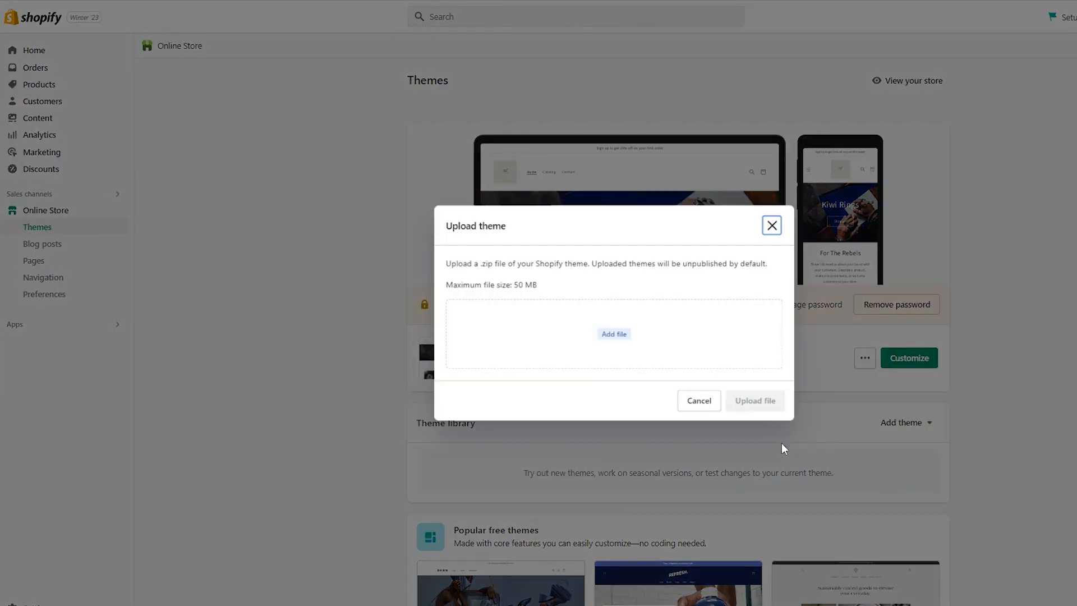
pyautogui.click(615, 335)
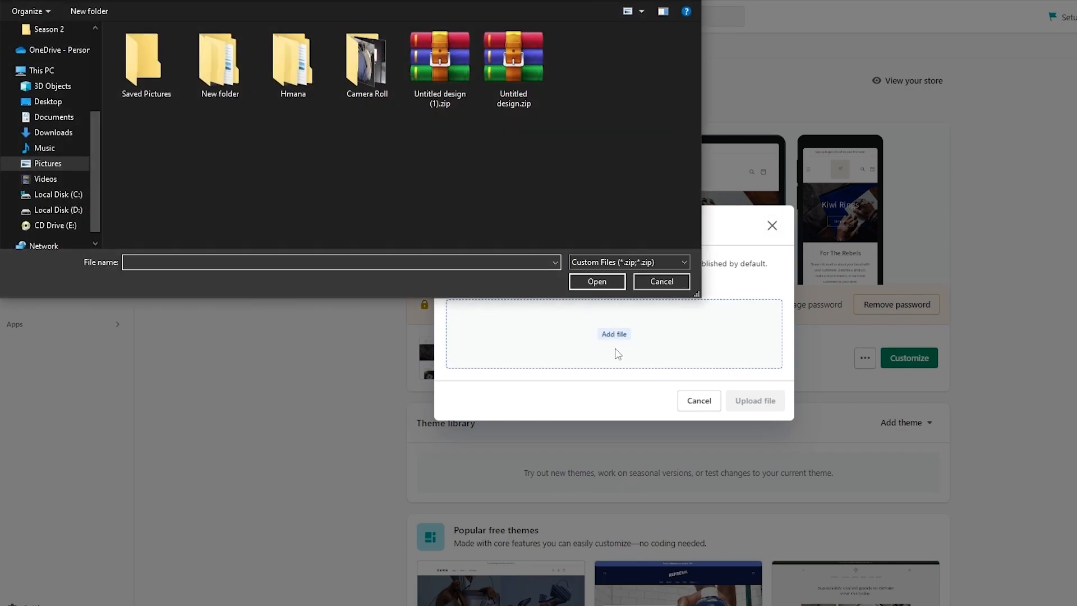
pyautogui.scroll(2, 51, 107)
pyautogui.click(52, 59)
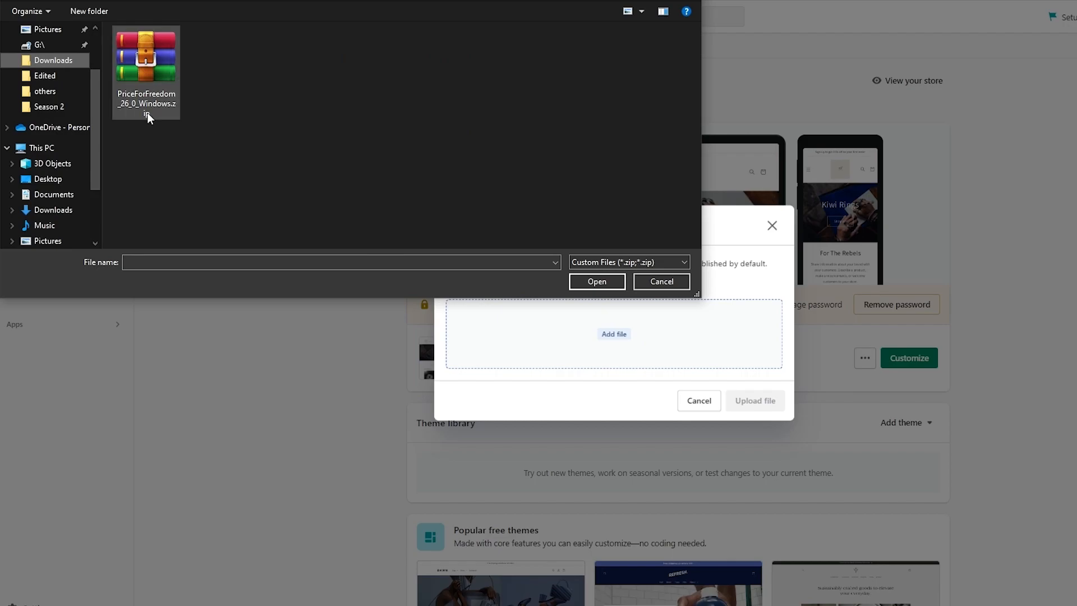
pyautogui.scroll(1, 37, 115)
pyautogui.click(51, 44)
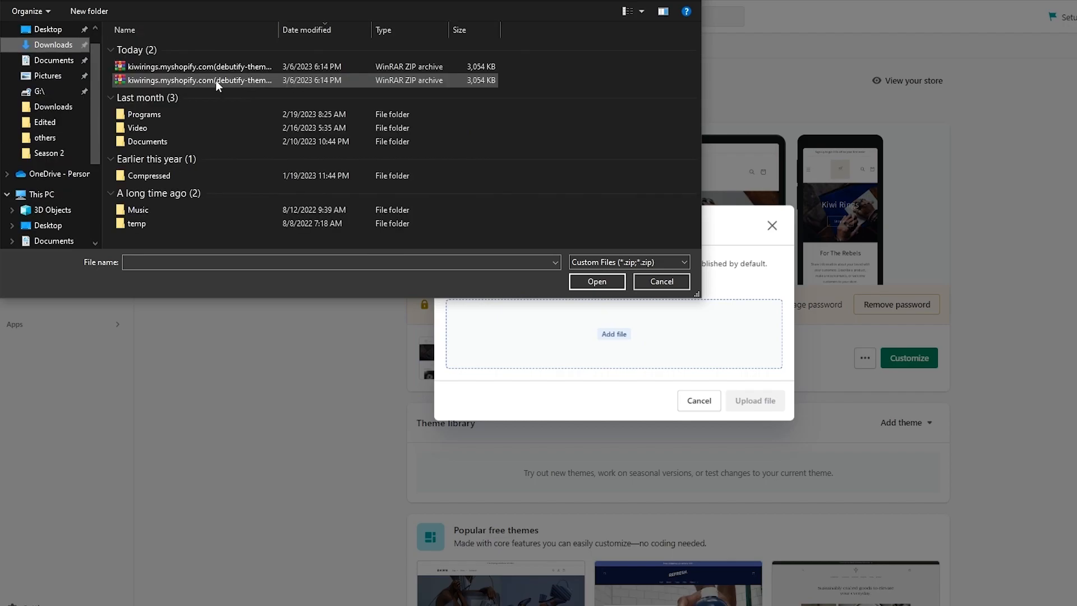
pyautogui.doubleClick(150, 68)
pyautogui.click(770, 402)
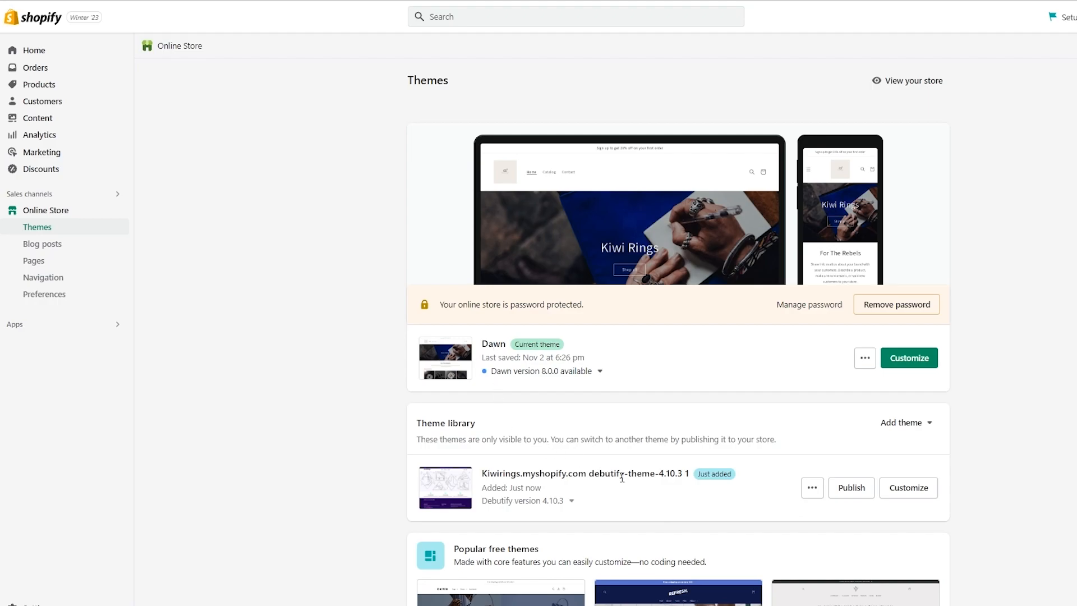
# Publish the uploaded Debutify theme and open it for customization, dismissing the expired free trial notice.
pyautogui.click(852, 488)
pyautogui.click(761, 420)
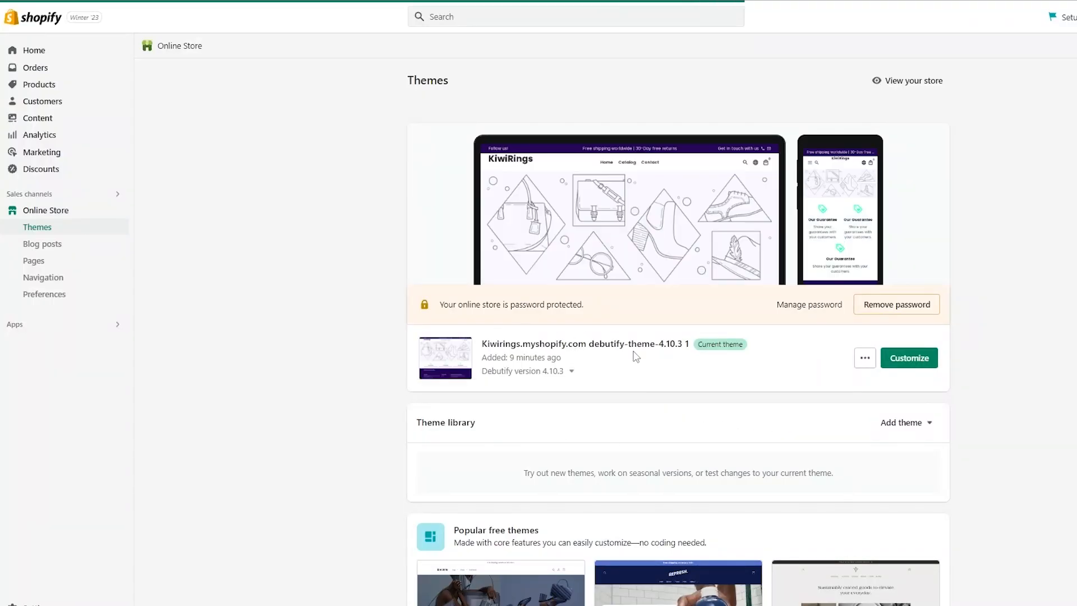
pyautogui.click(915, 362)
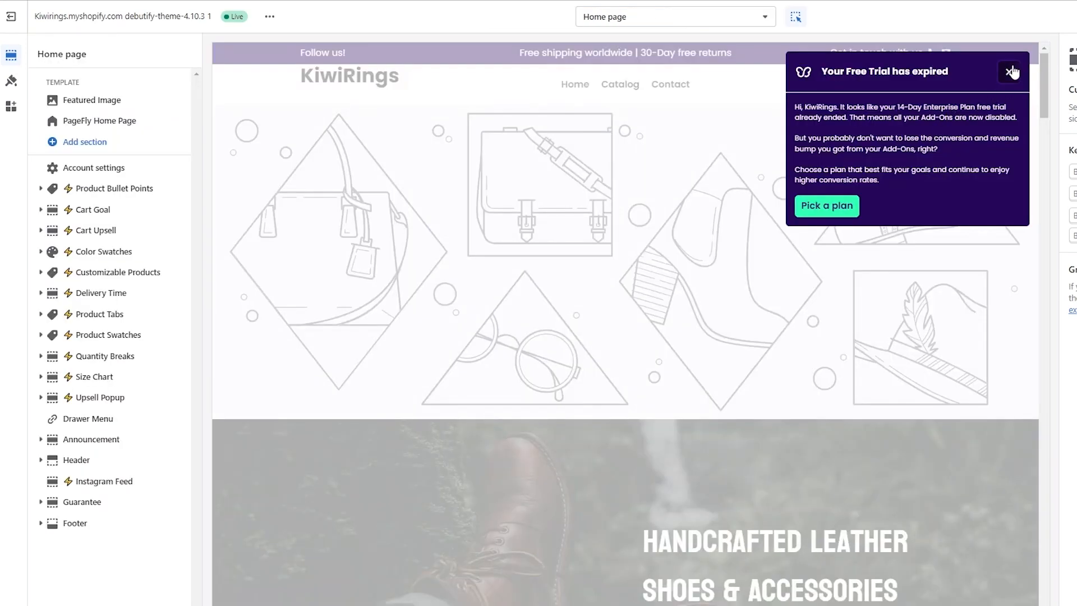
pyautogui.click(1012, 72)
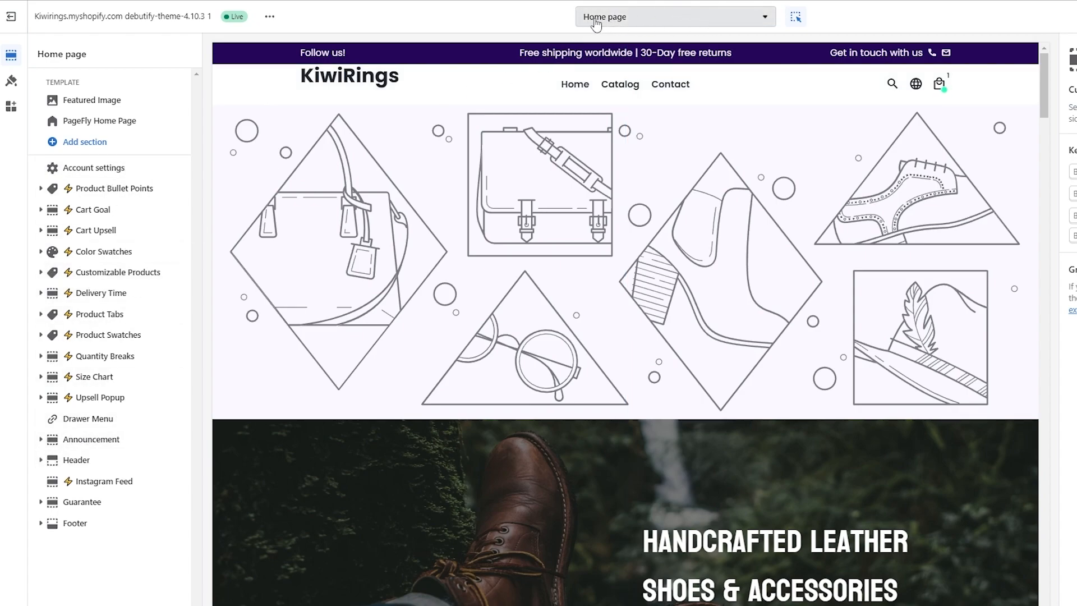
# Browse the store's editable page types and the templates available for products.
pyautogui.click(761, 23)
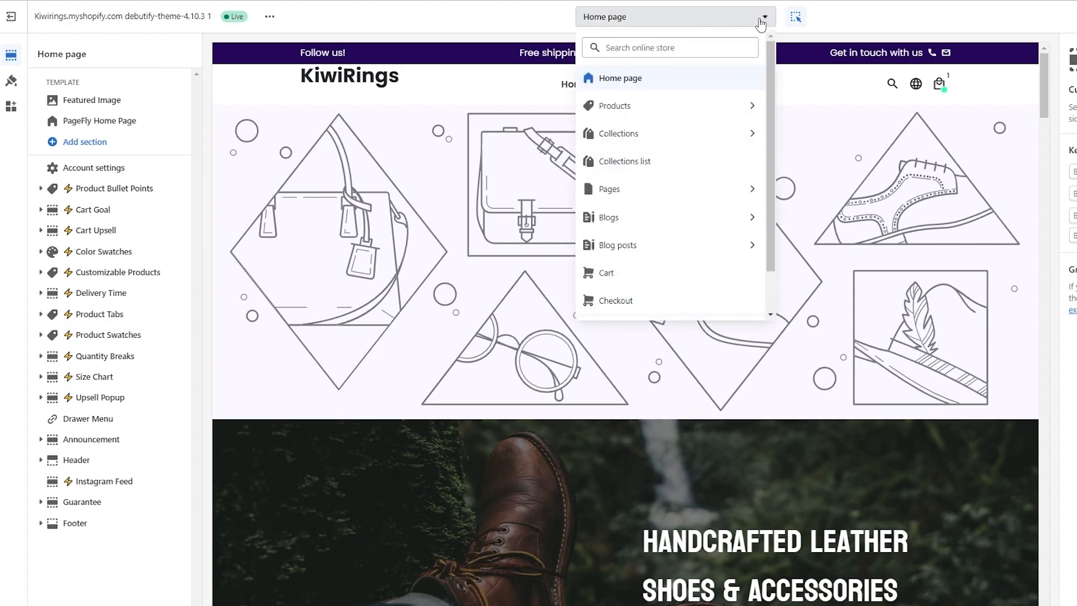
pyautogui.click(717, 111)
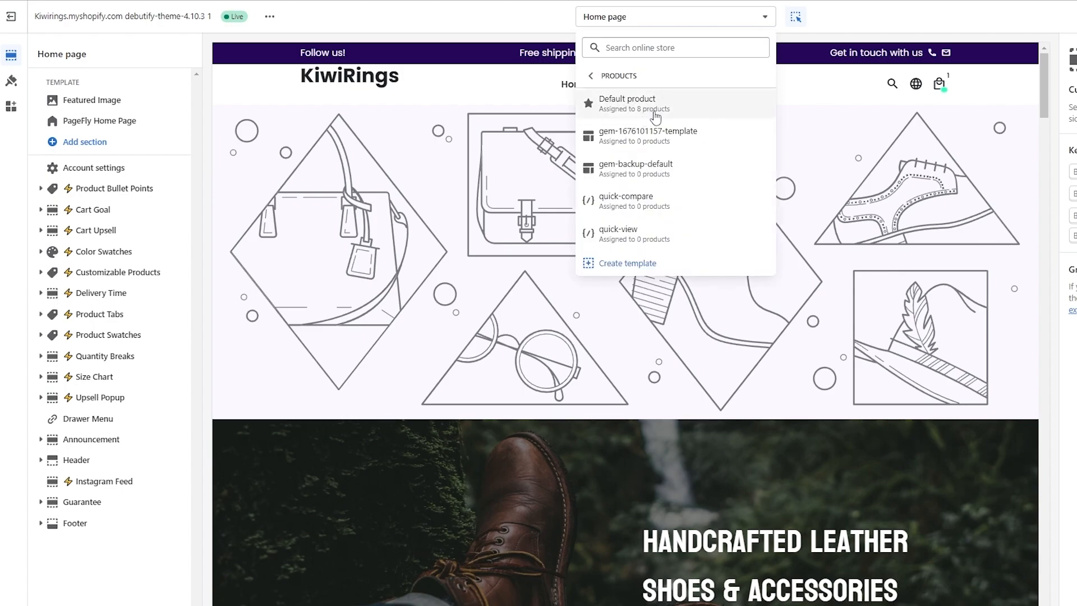
pyautogui.click(656, 117)
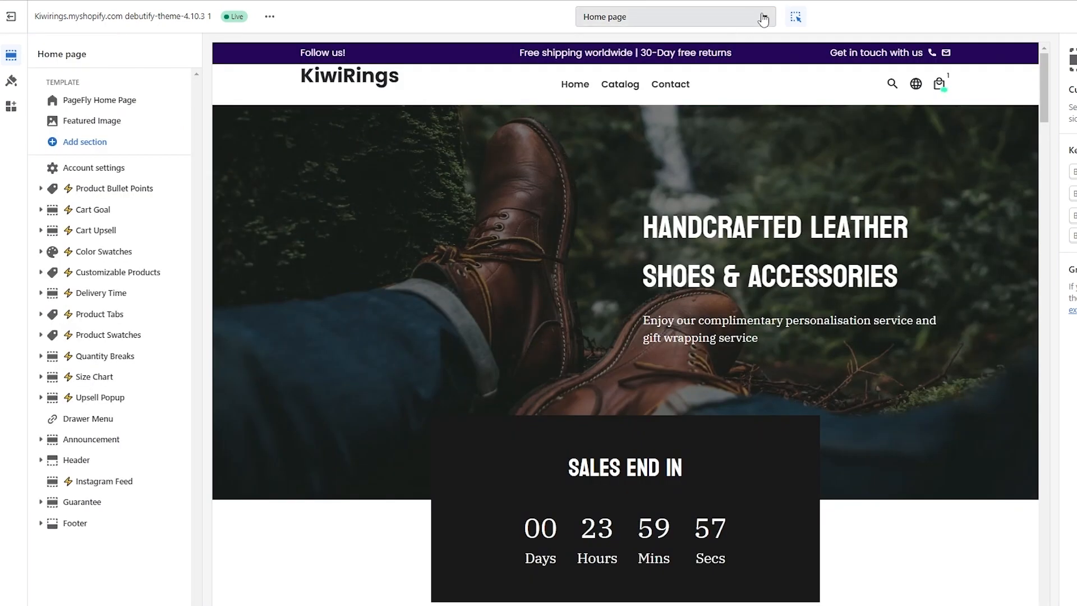
pyautogui.click(762, 16)
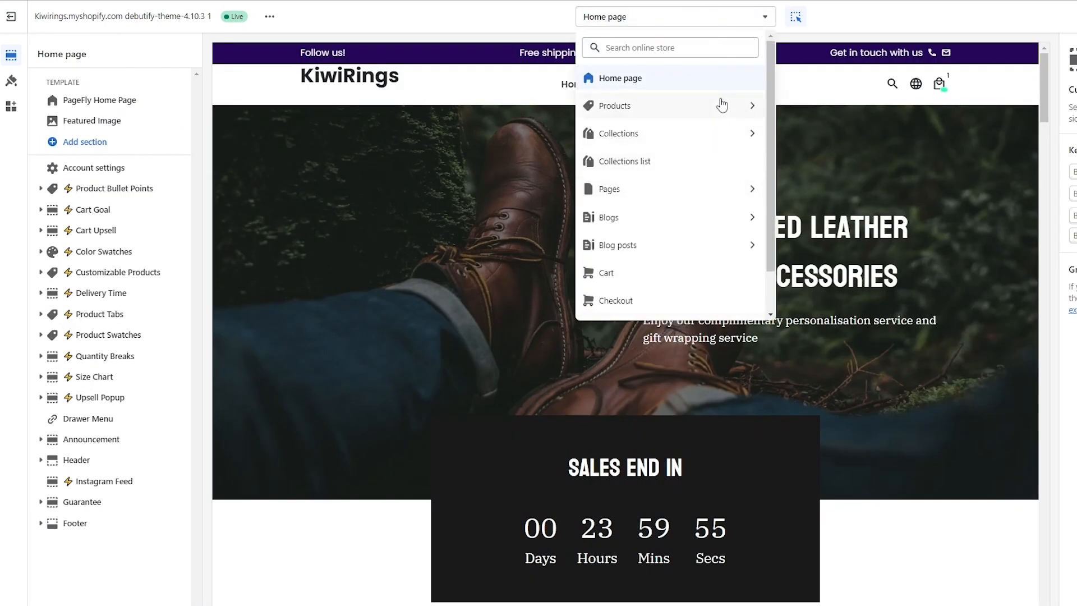
pyautogui.click(753, 106)
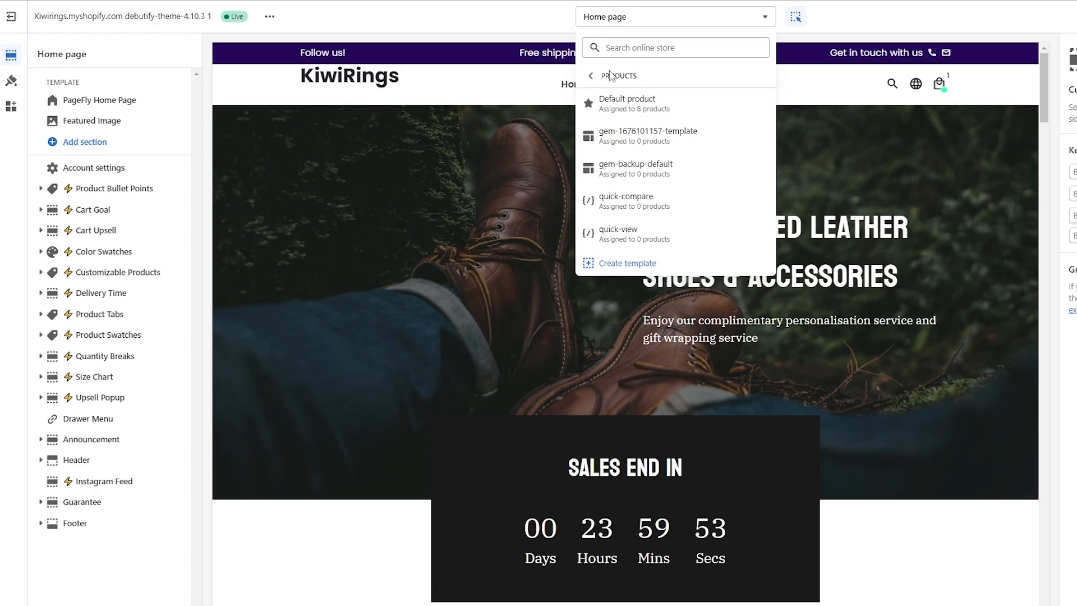
pyautogui.click(590, 76)
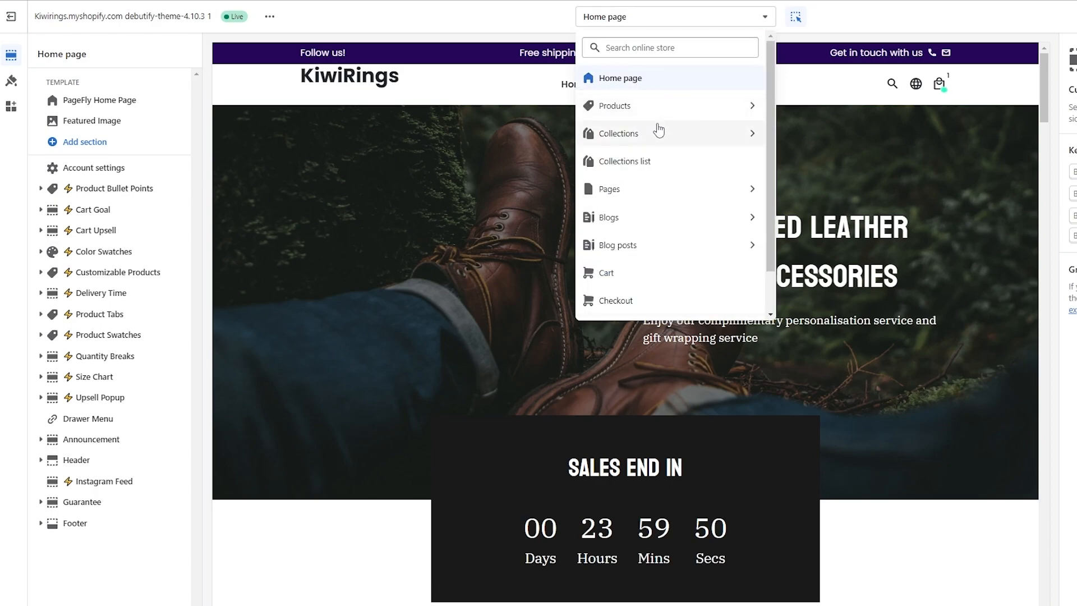
# Create a new page template named "Product Page" based on the Default page.
pyautogui.click(753, 193)
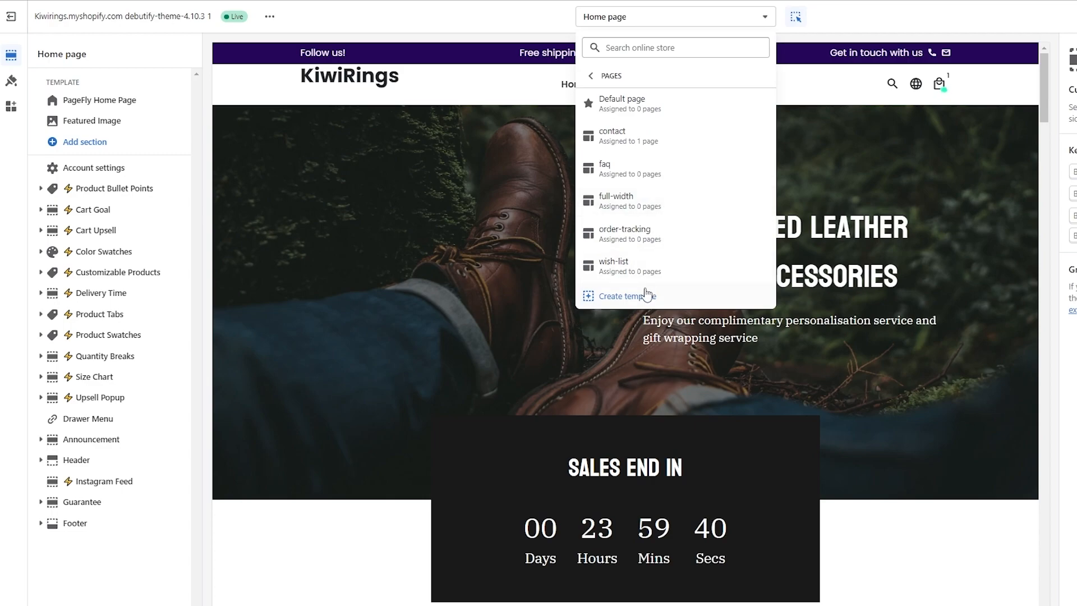
pyautogui.click(617, 297)
pyautogui.click(601, 307)
pyautogui.click(567, 352)
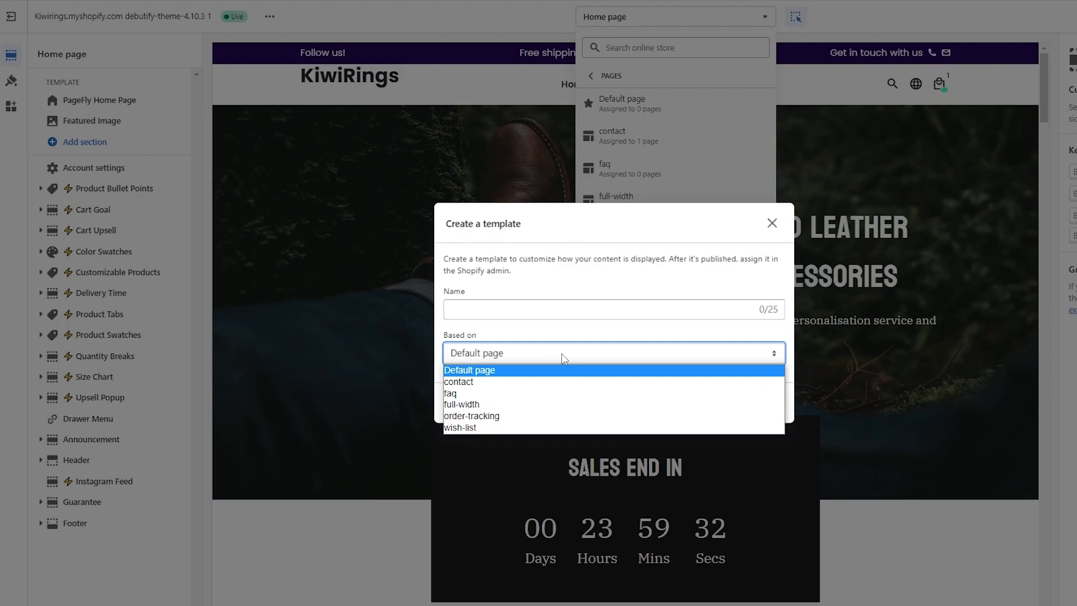
pyautogui.click(547, 370)
pyautogui.click(540, 314)
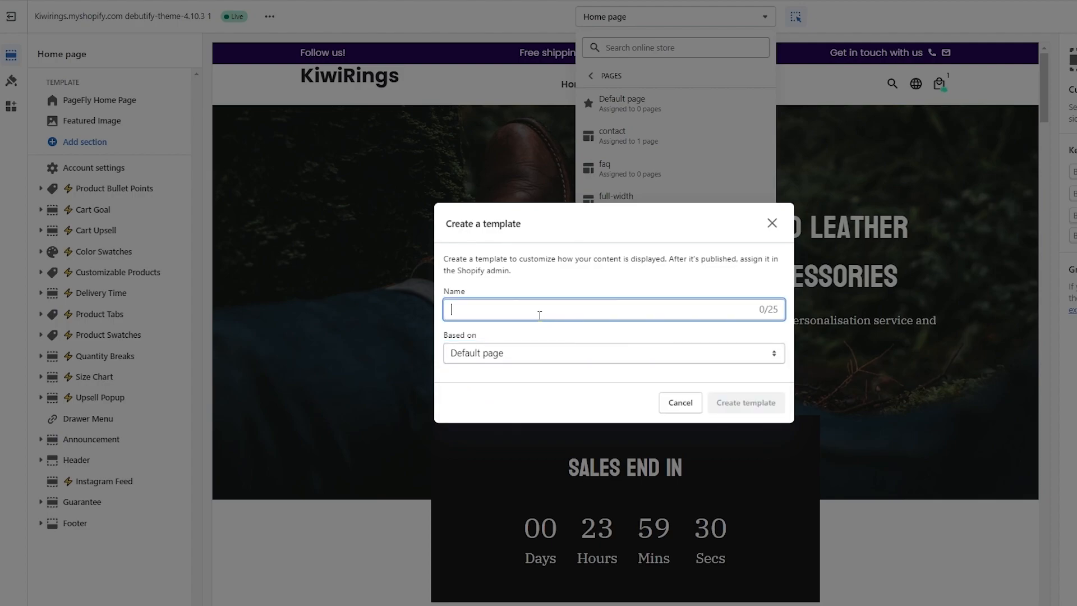
pyautogui.write('Product Page')
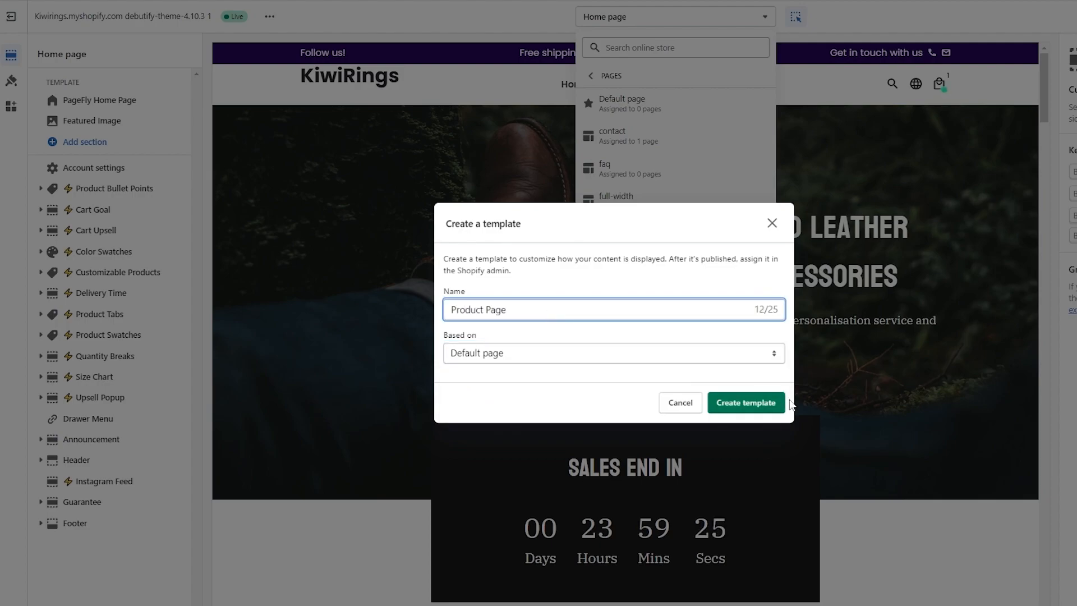
pyautogui.click(739, 405)
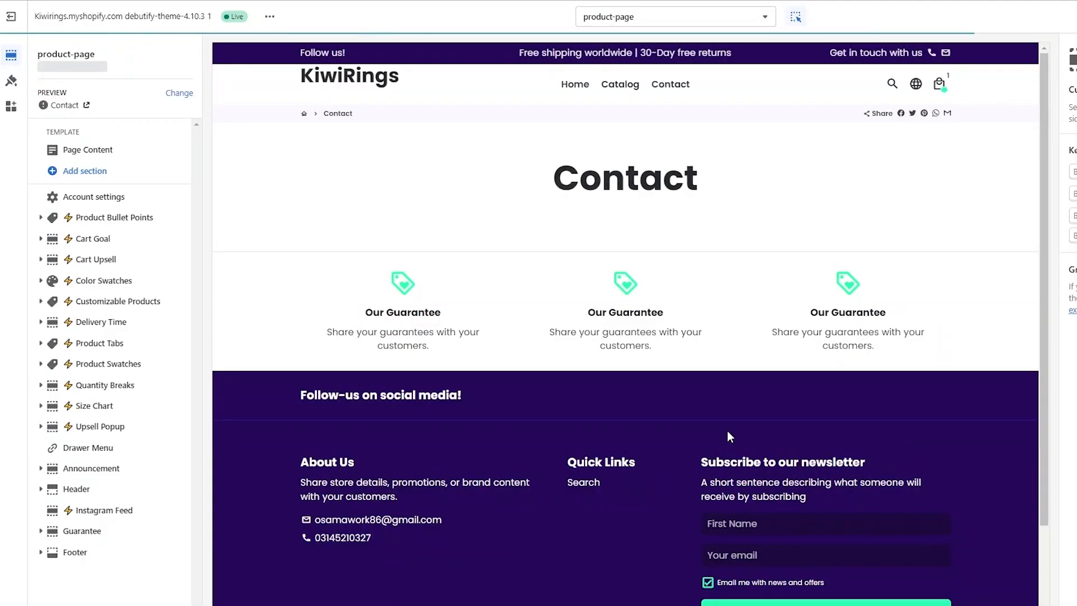
# Examine the product-page template's preview, the store's Pages list and the blank form for adding a page.
pyautogui.scroll(-2, 629, 385)
pyautogui.scroll(2, 625, 410)
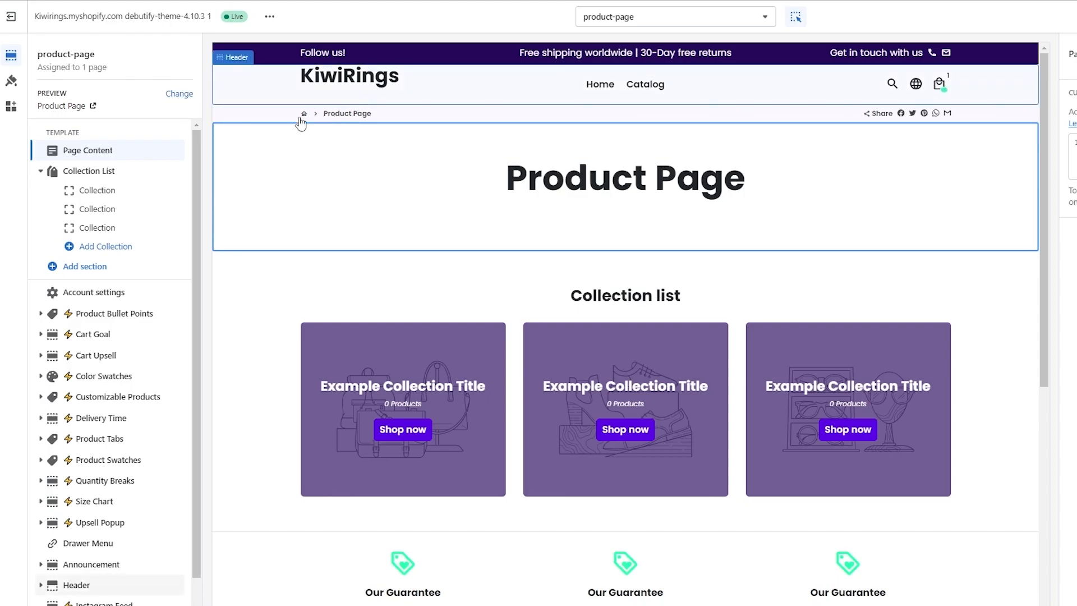
pyautogui.click(179, 93)
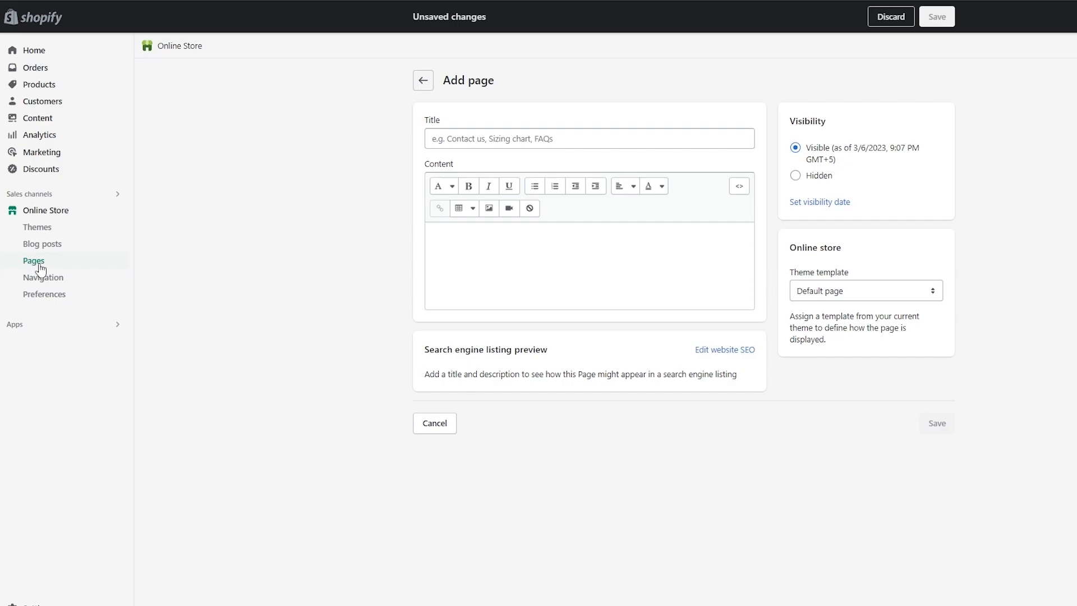
pyautogui.click(425, 82)
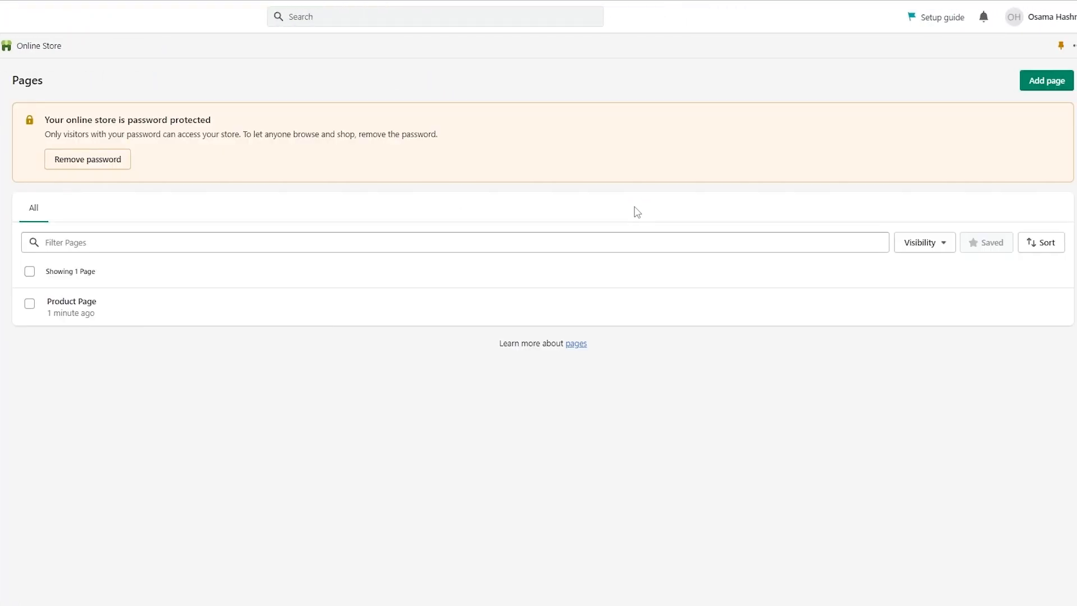
pyautogui.click(1040, 89)
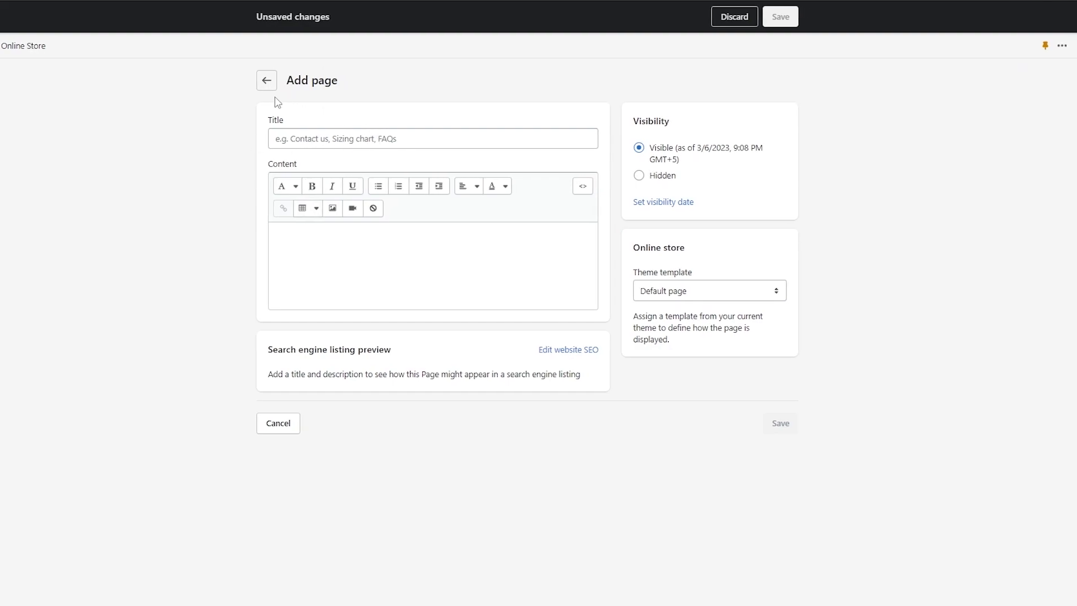
pyautogui.click(270, 84)
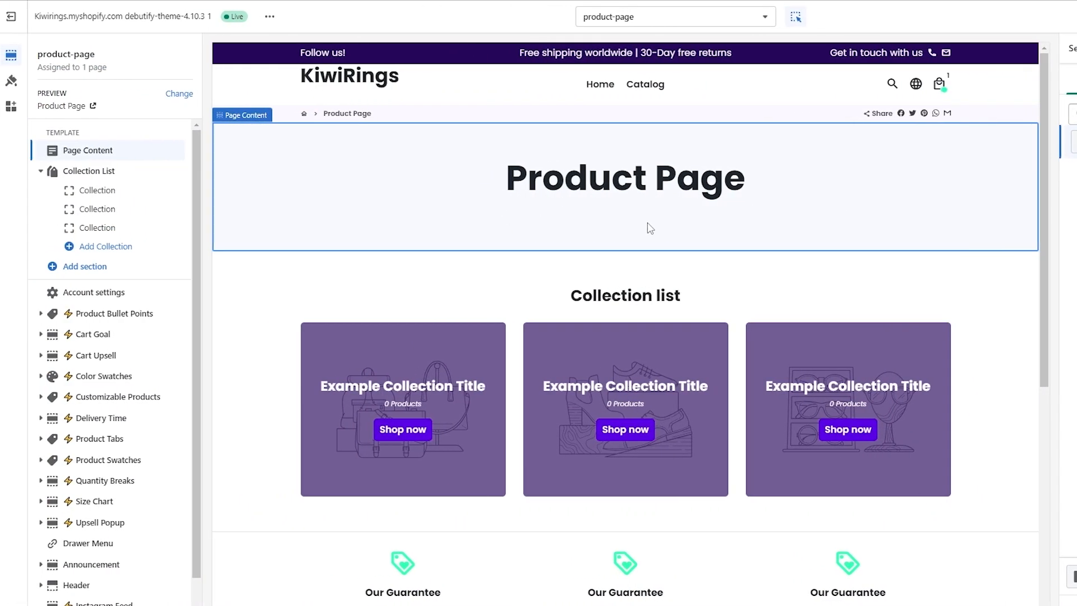
# Look over the collection list in the page preview and browse the theme sections available to add to the template.
pyautogui.scroll(-2, 351, 340)
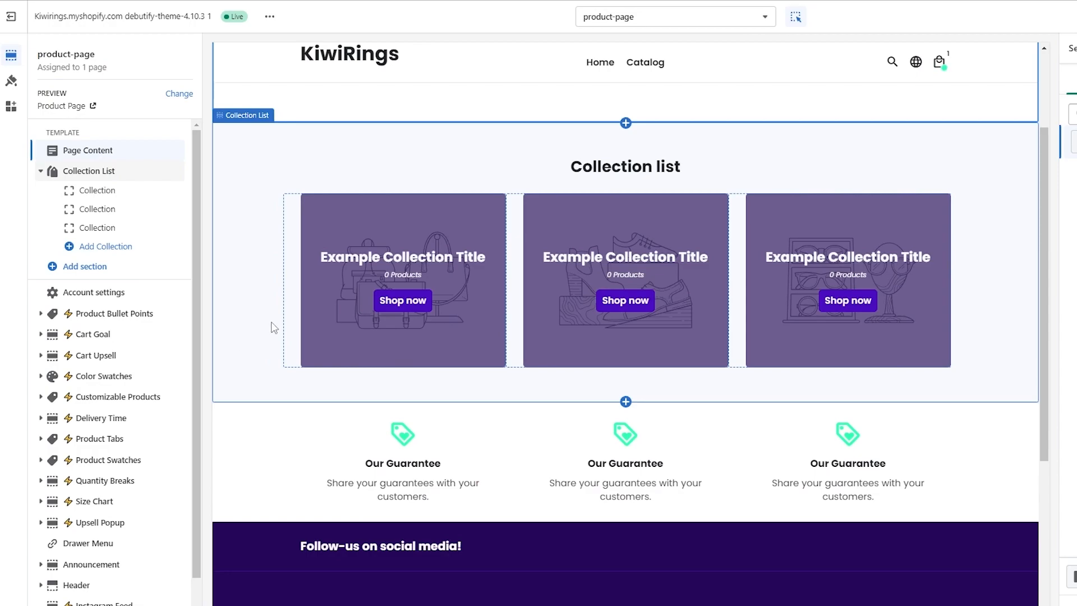
pyautogui.scroll(1, 505, 314)
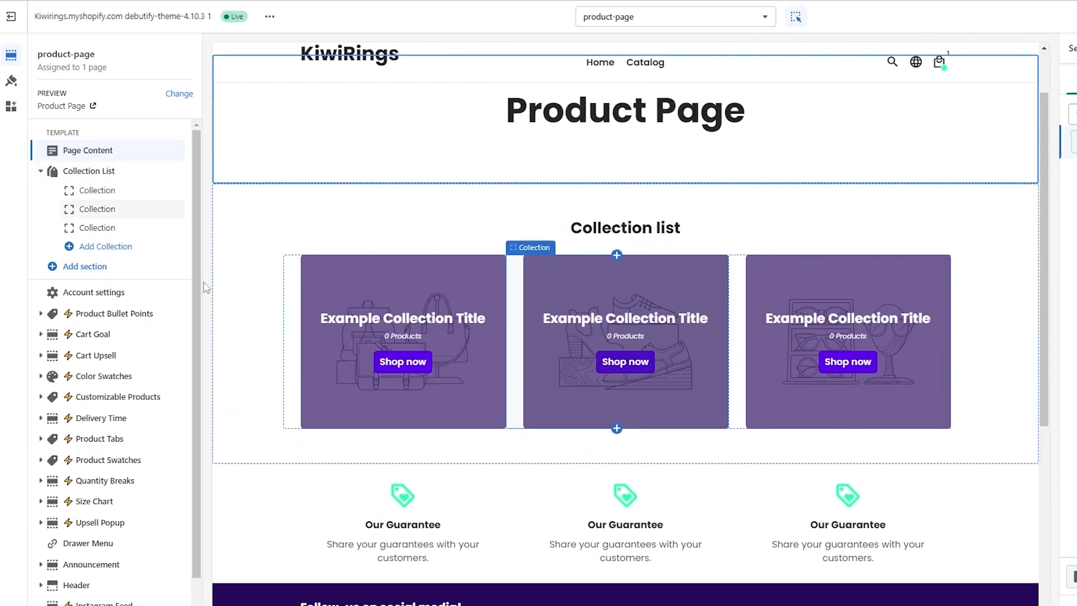
pyautogui.click(54, 268)
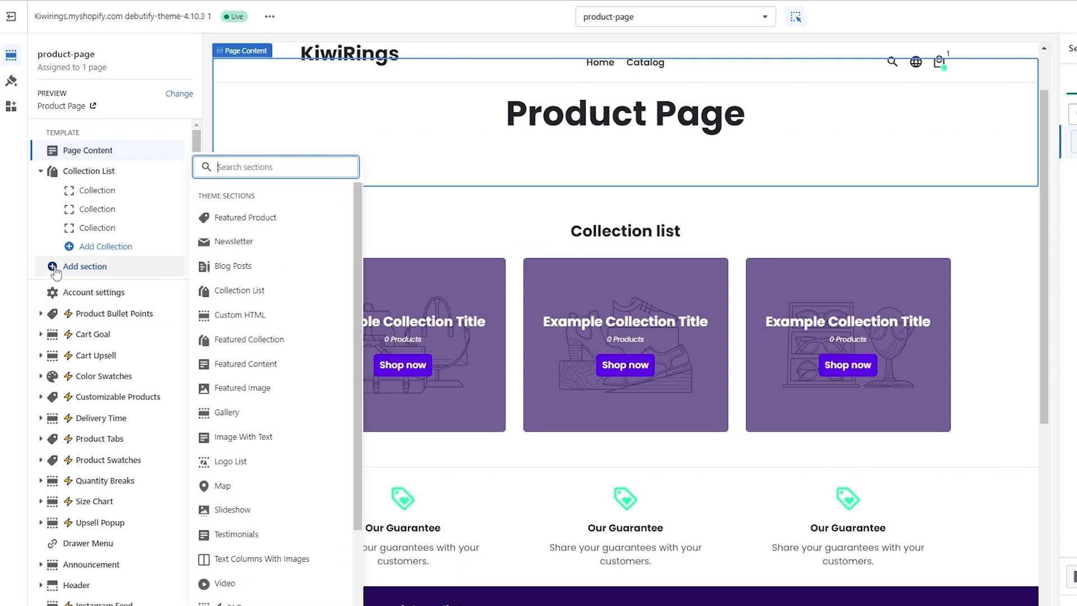
pyautogui.scroll(-1, 284, 314)
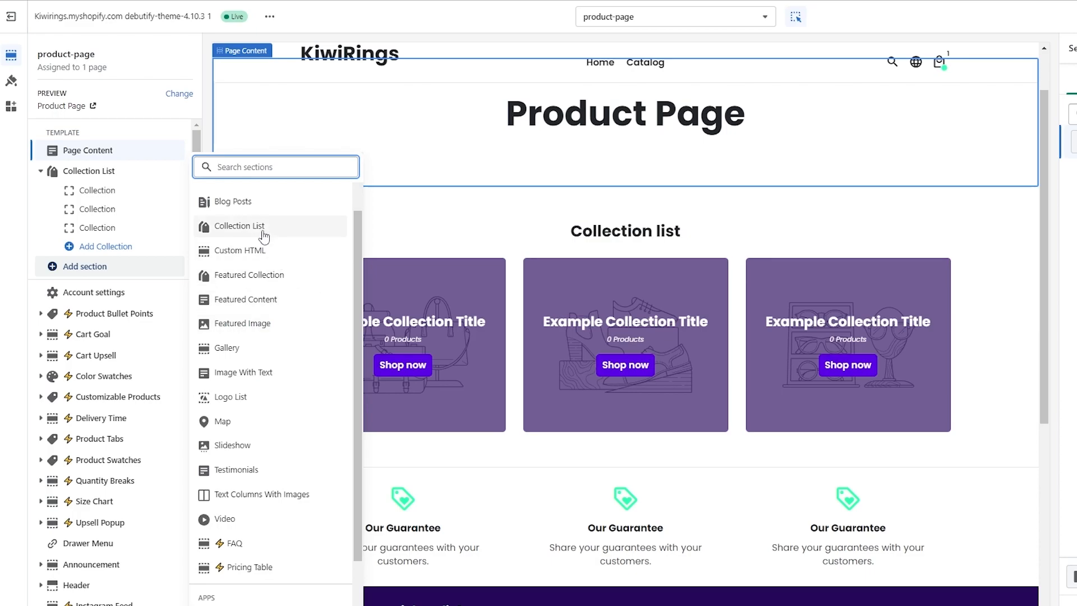
pyautogui.scroll(-1, 272, 426)
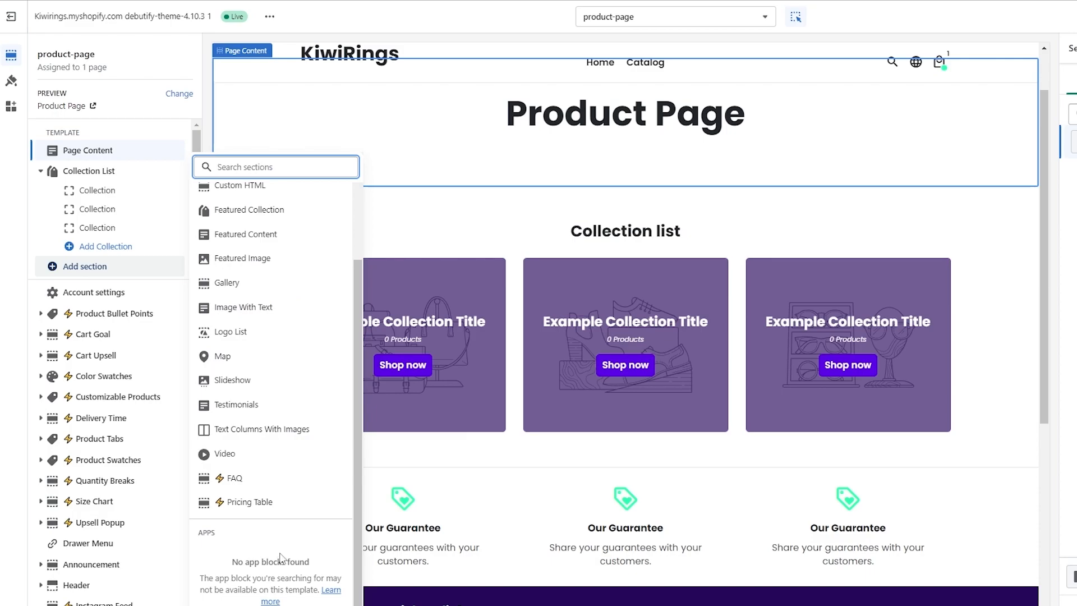
pyautogui.click(214, 141)
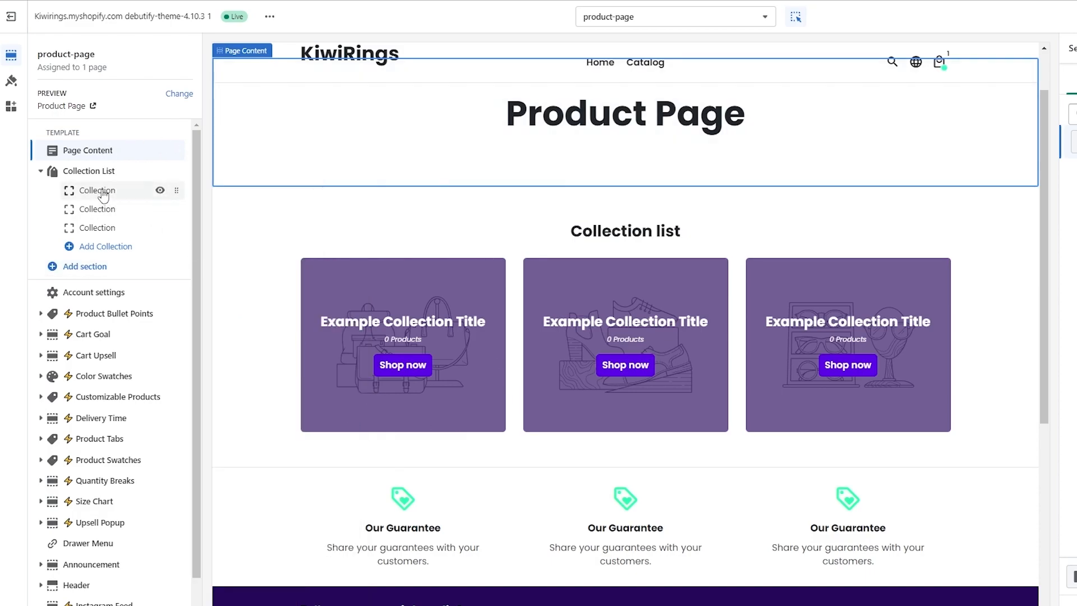
# Assign the Punk collection to the first collection block of the Collection List section.
pyautogui.click(76, 191)
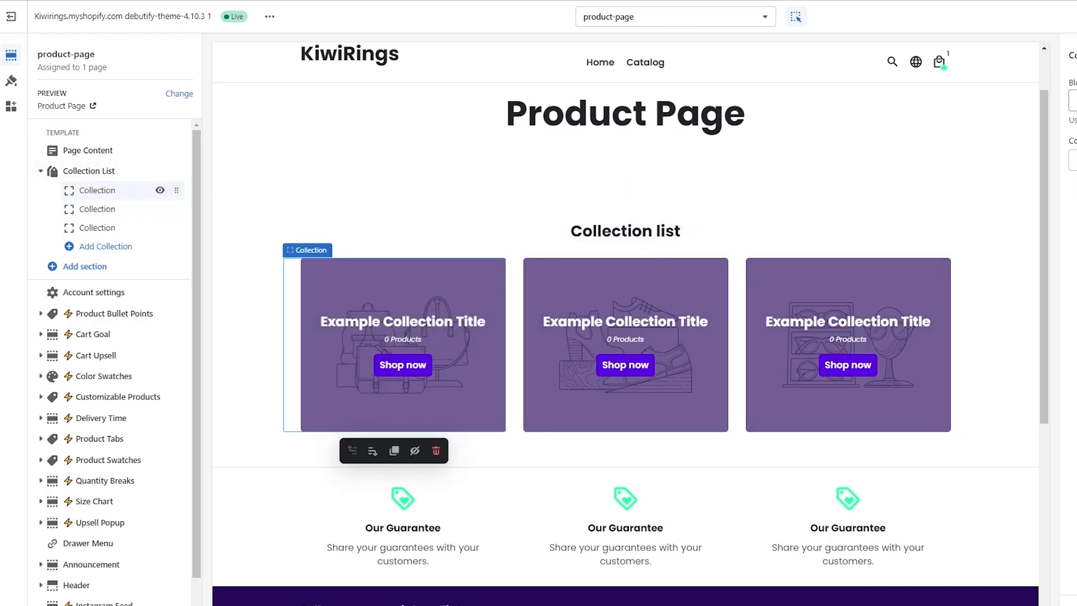
pyautogui.click(989, 164)
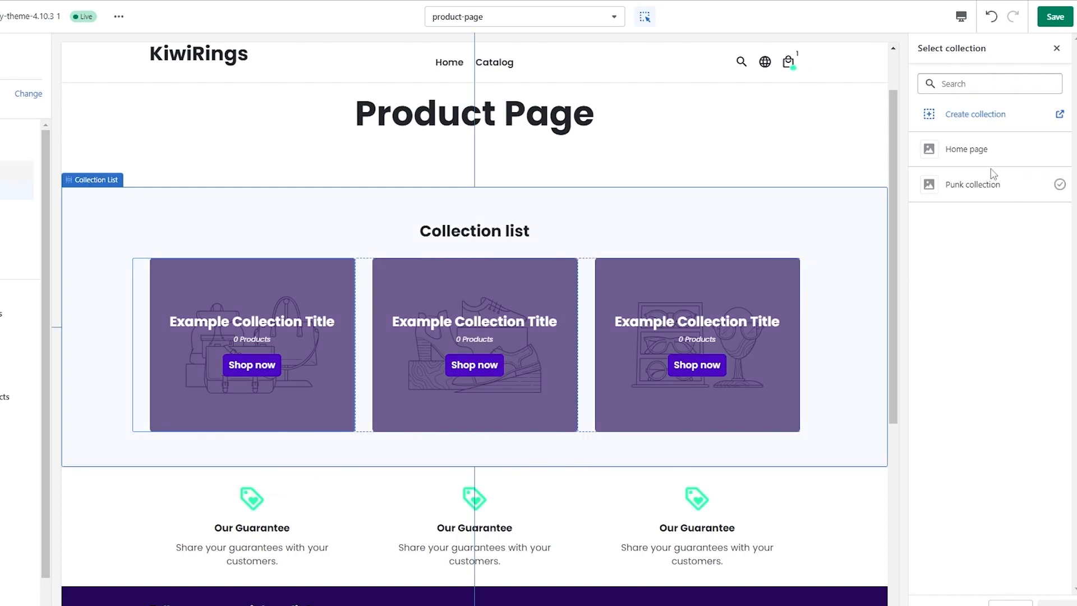
pyautogui.click(1058, 186)
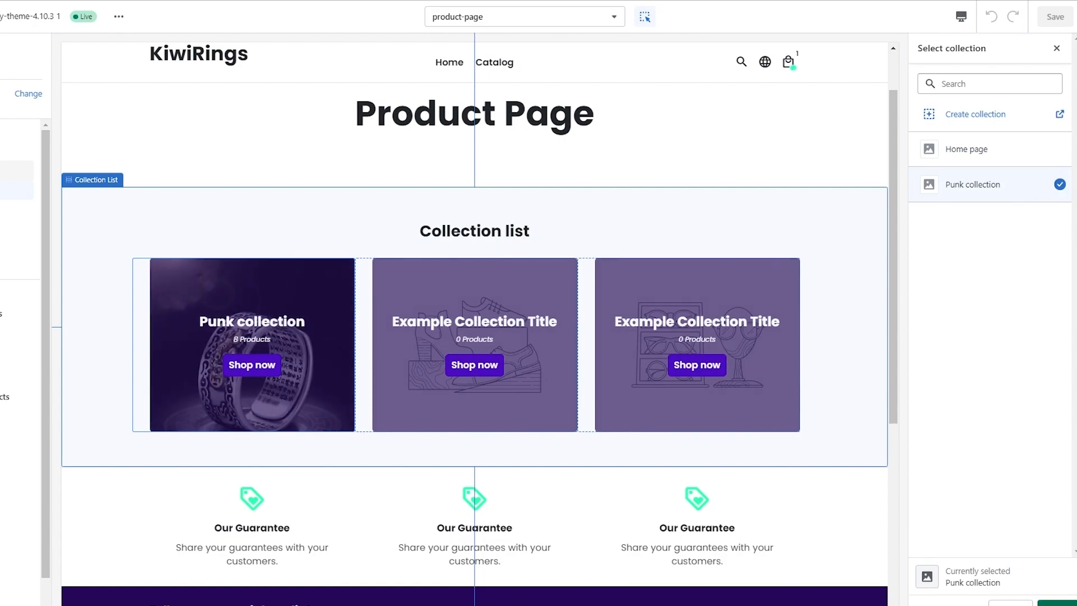
pyautogui.click(1057, 602)
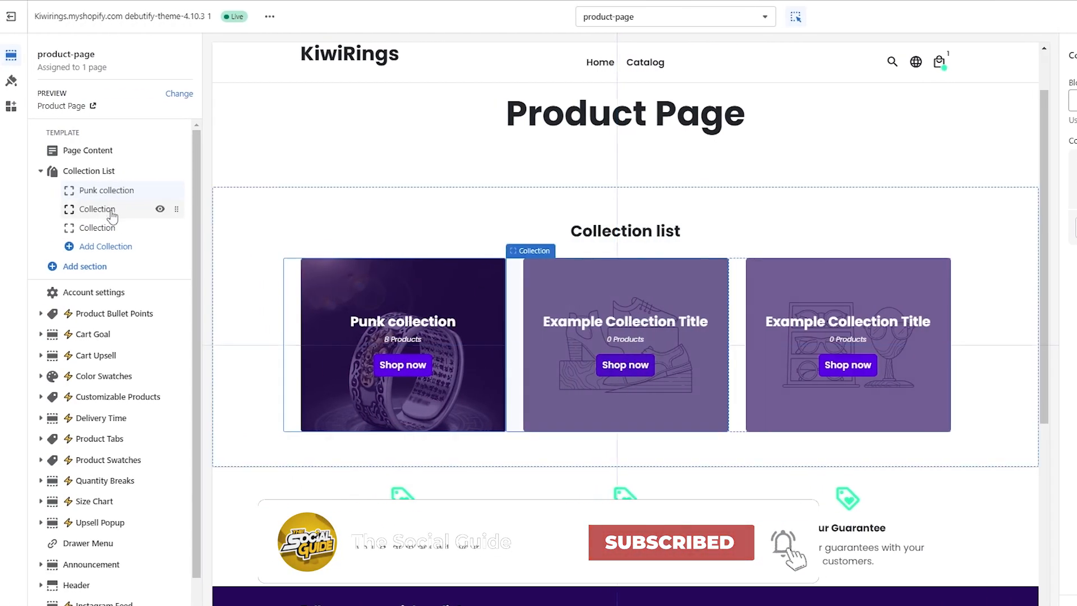
# Add three more collection blocks to the Collection List section on the product page.
pyautogui.click(111, 213)
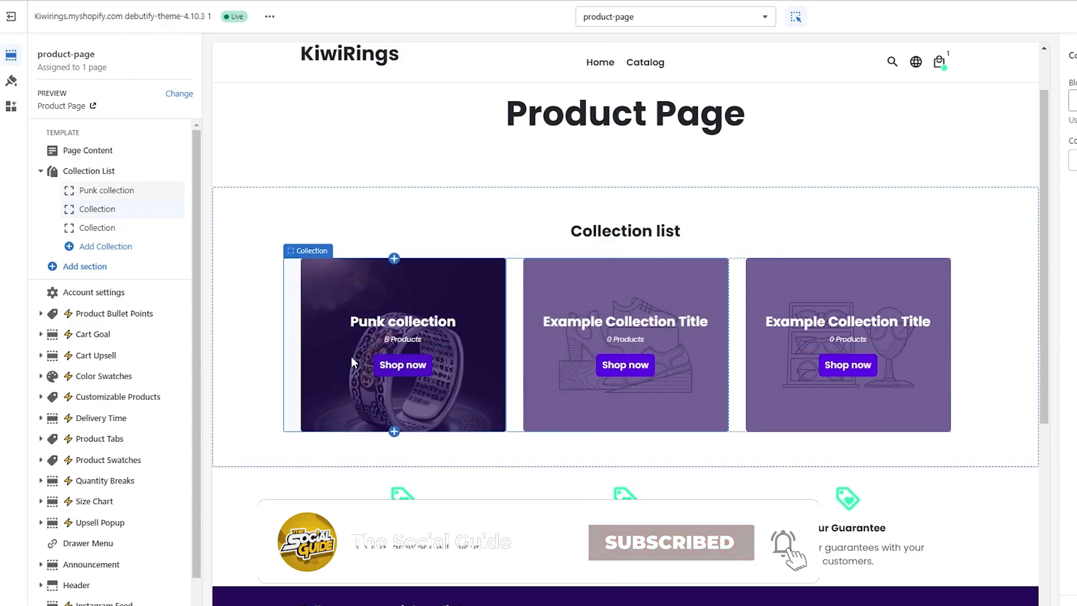
pyautogui.click(269, 122)
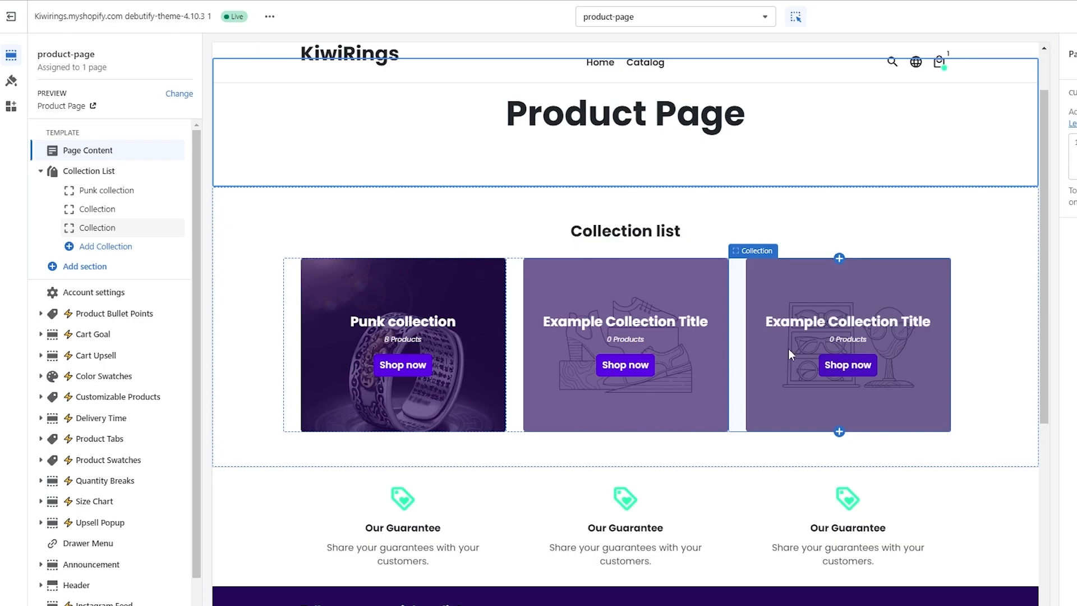
pyautogui.click(100, 248)
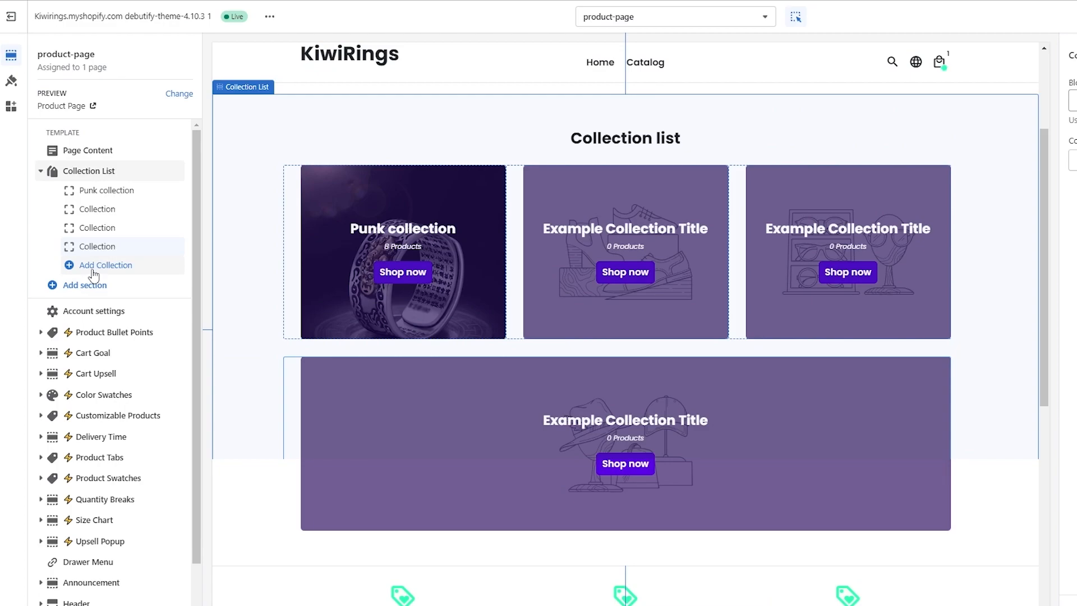
pyautogui.click(93, 274)
pyautogui.click(93, 283)
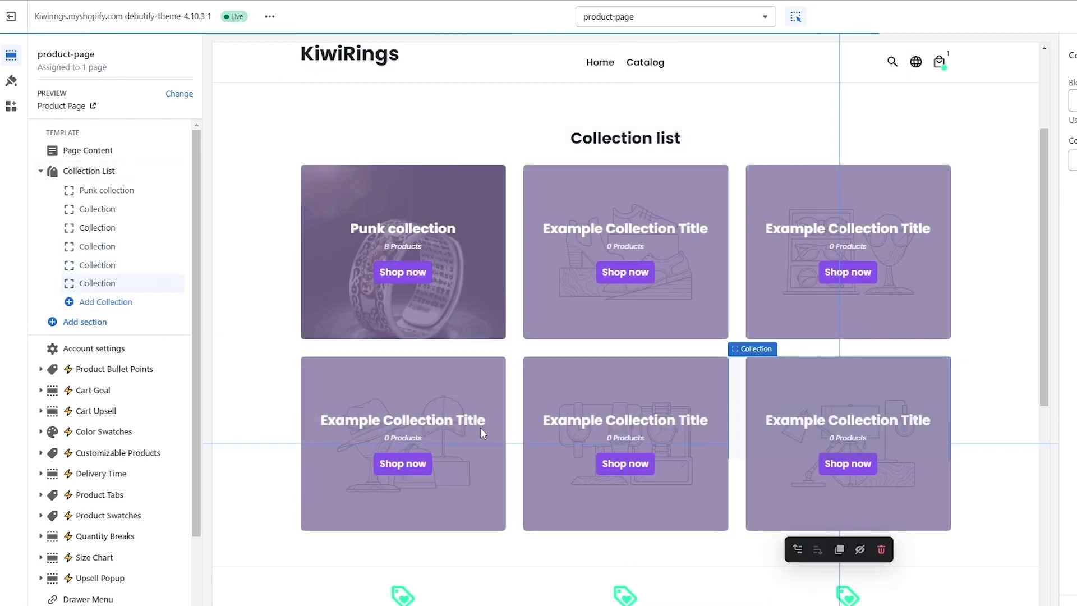
pyautogui.scroll(-3, 629, 402)
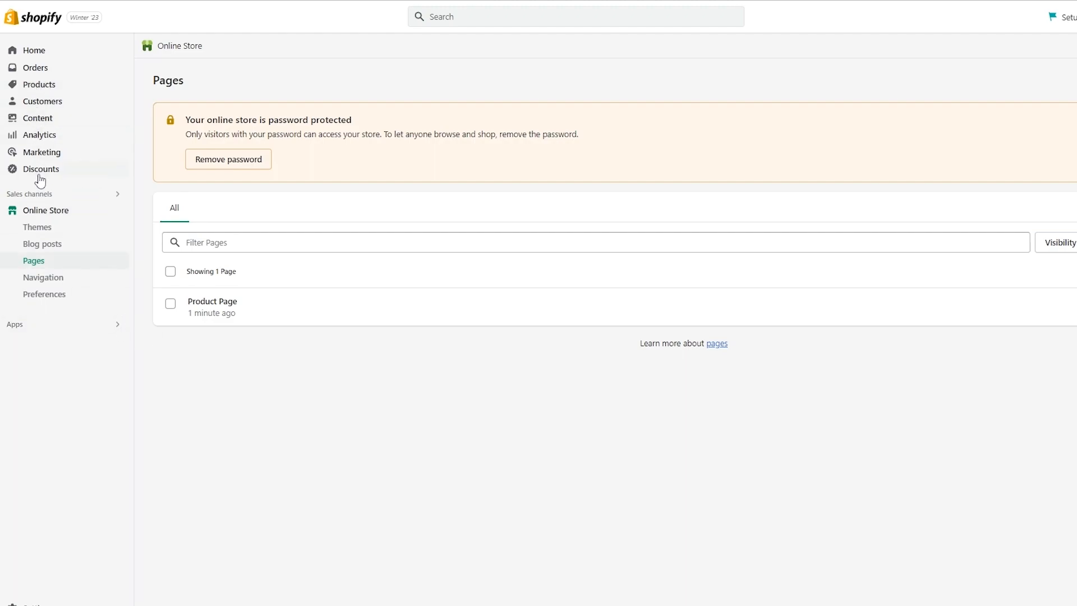
# Switch to the Shopify admin's product collections and start creating a new collection.
pyautogui.click(49, 87)
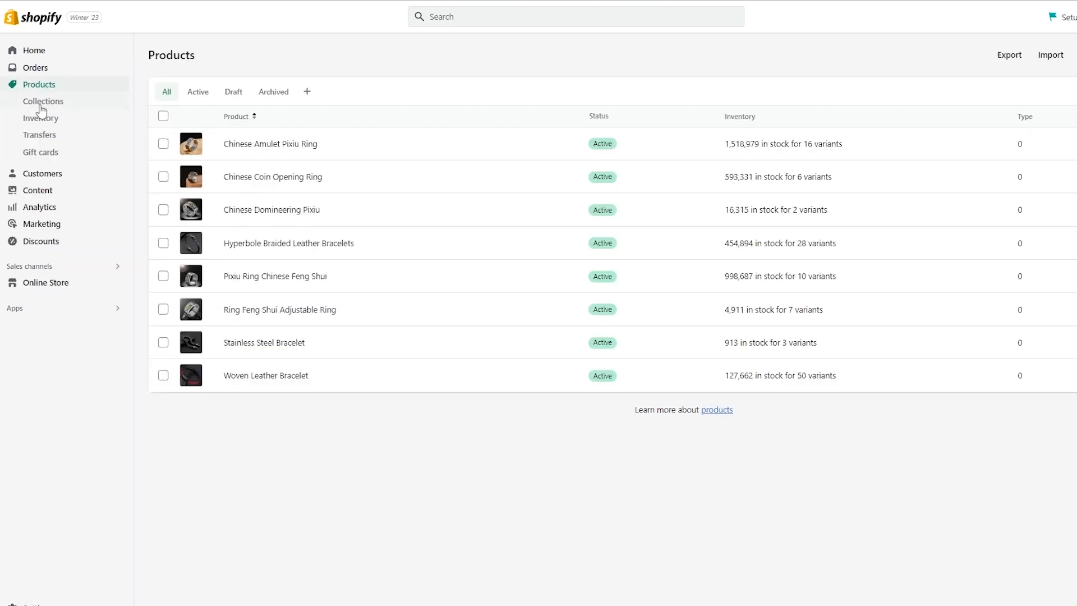
pyautogui.click(42, 106)
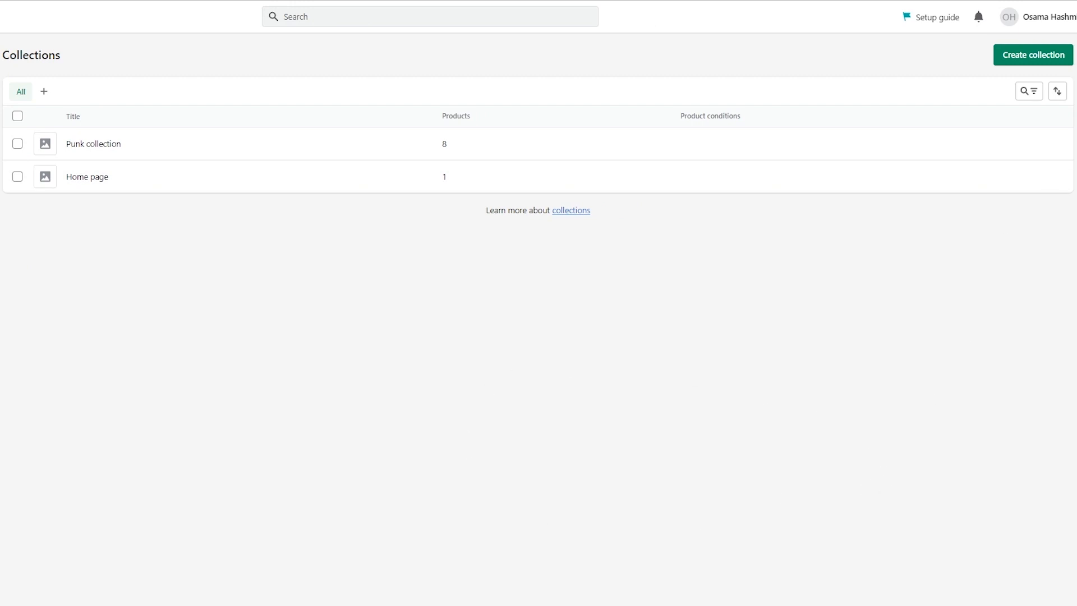
pyautogui.click(1037, 54)
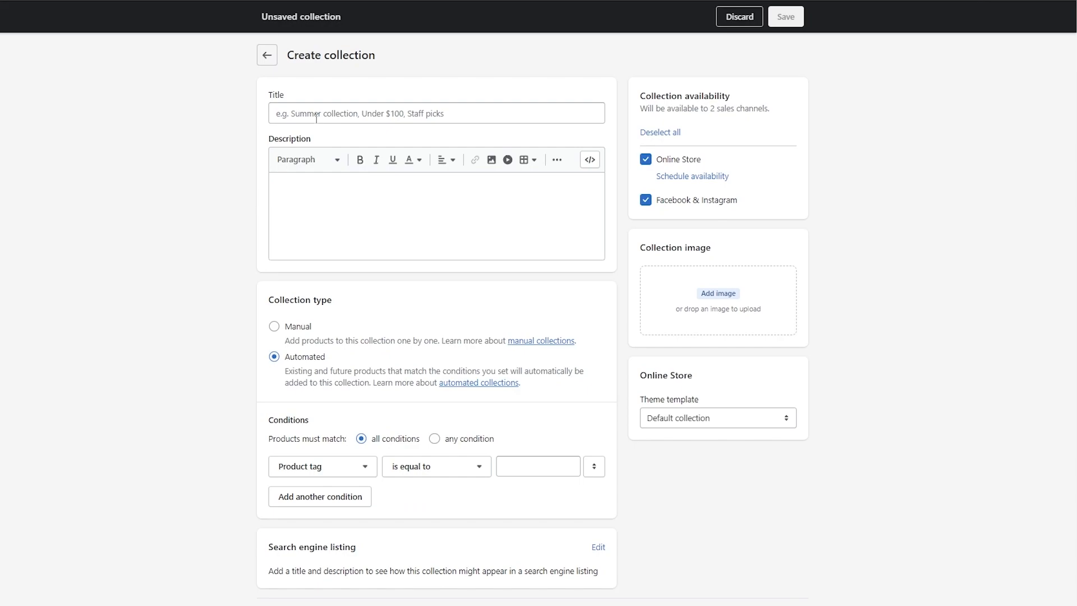
pyautogui.scroll(-1, 354, 127)
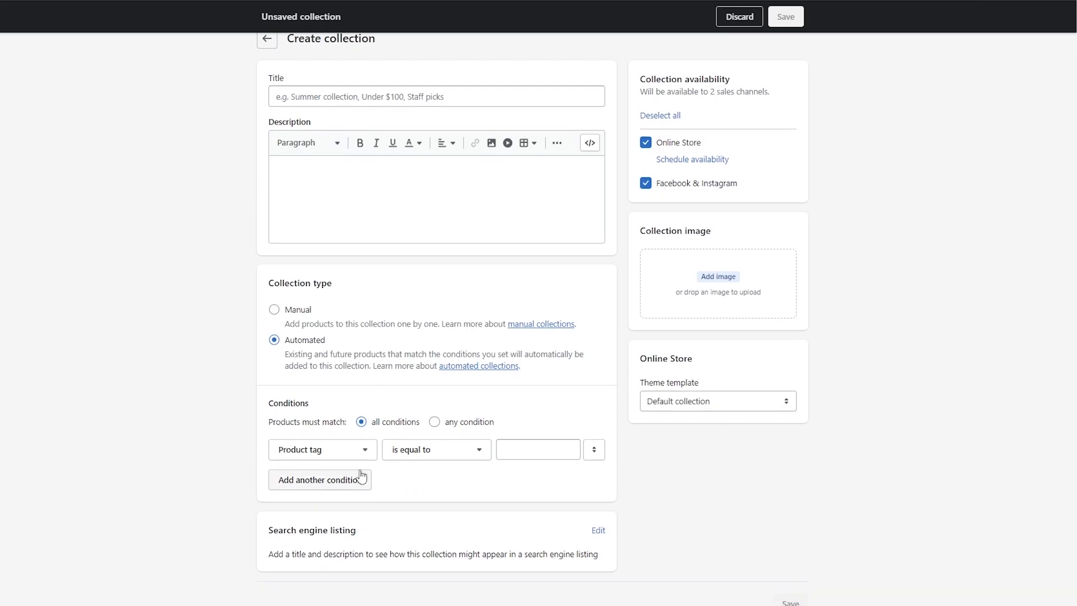
# Set the automated collection to match all conditions, with the product tag equal to "Braclet".
pyautogui.moveTo(269, 403); pyautogui.dragTo(360, 423)
pyautogui.click(271, 433)
pyautogui.click(393, 421)
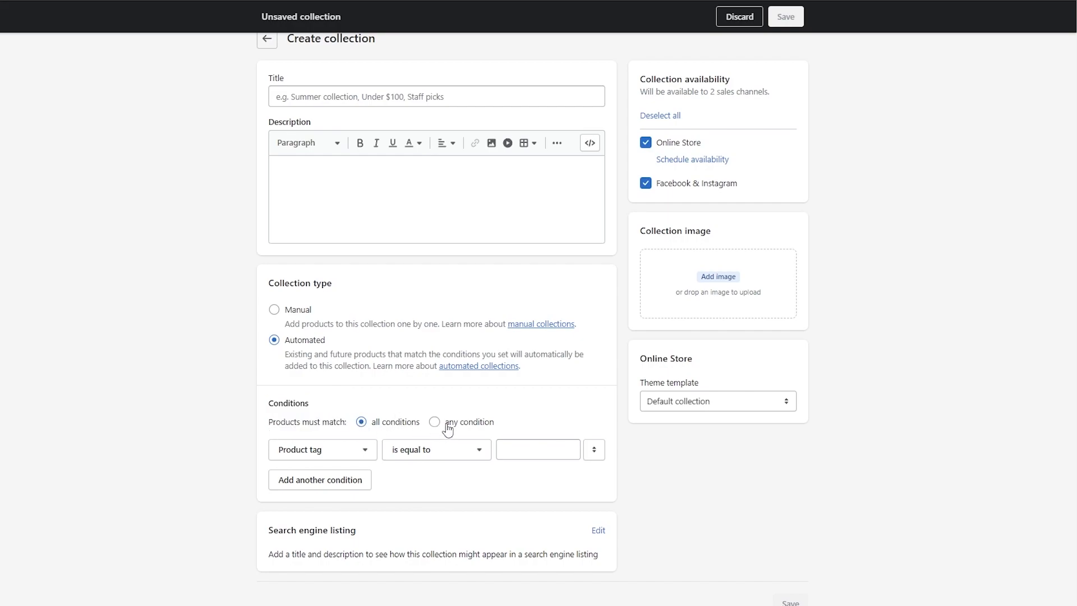
pyautogui.click(447, 428)
pyautogui.click(415, 428)
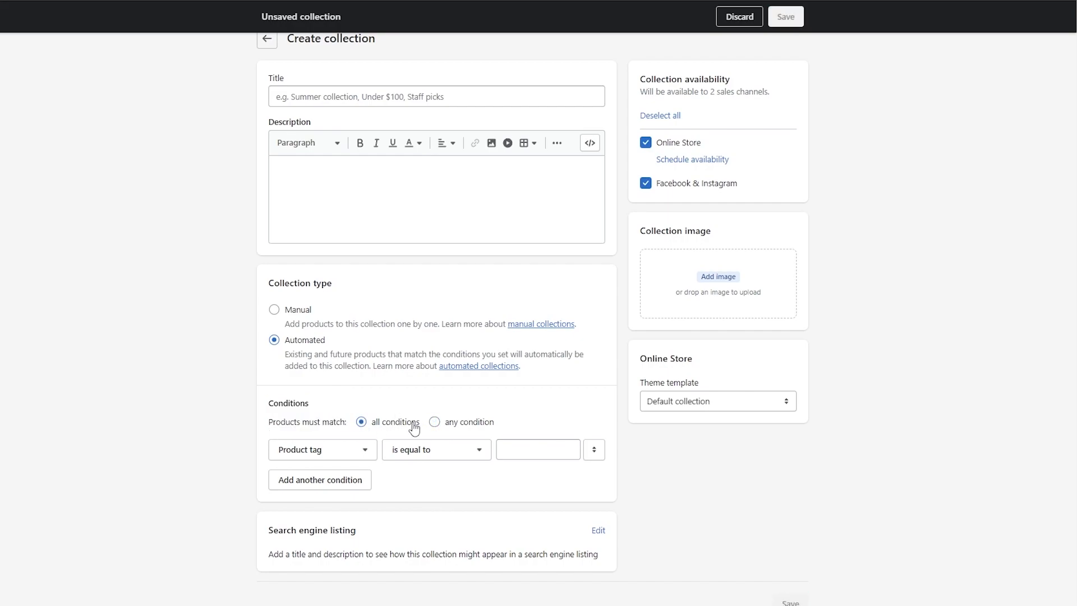
pyautogui.click(348, 452)
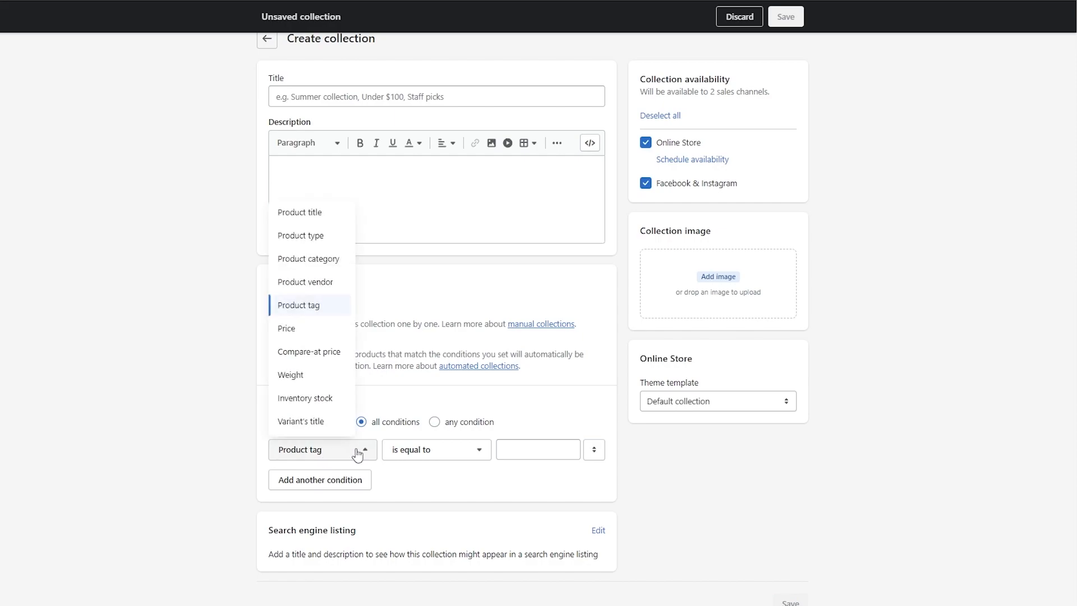
pyautogui.click(484, 454)
pyautogui.click(486, 456)
pyautogui.click(530, 452)
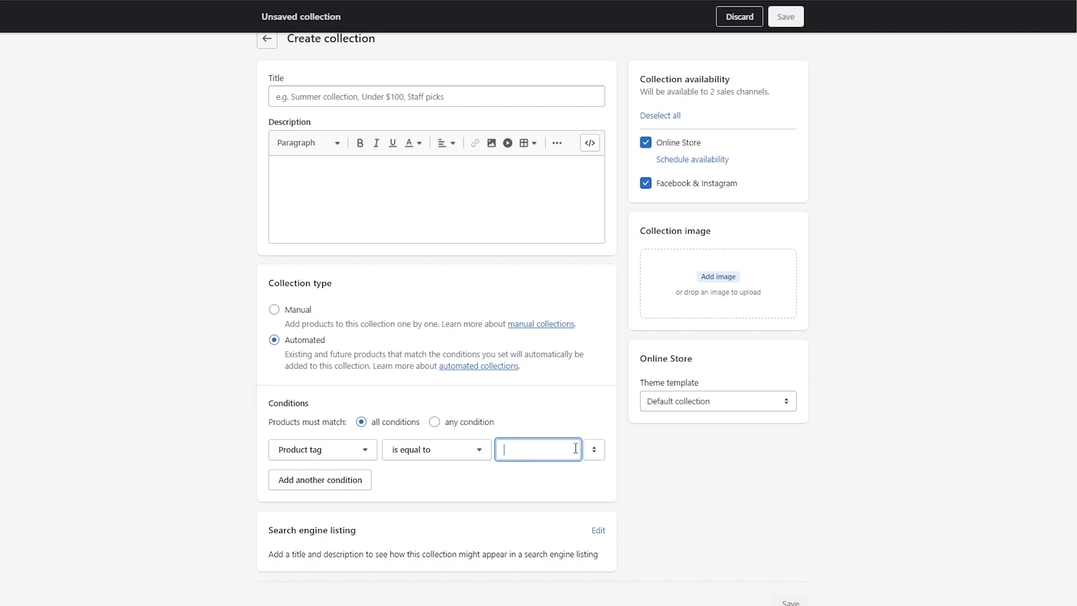
pyautogui.write('Braclet')
pyautogui.click(515, 485)
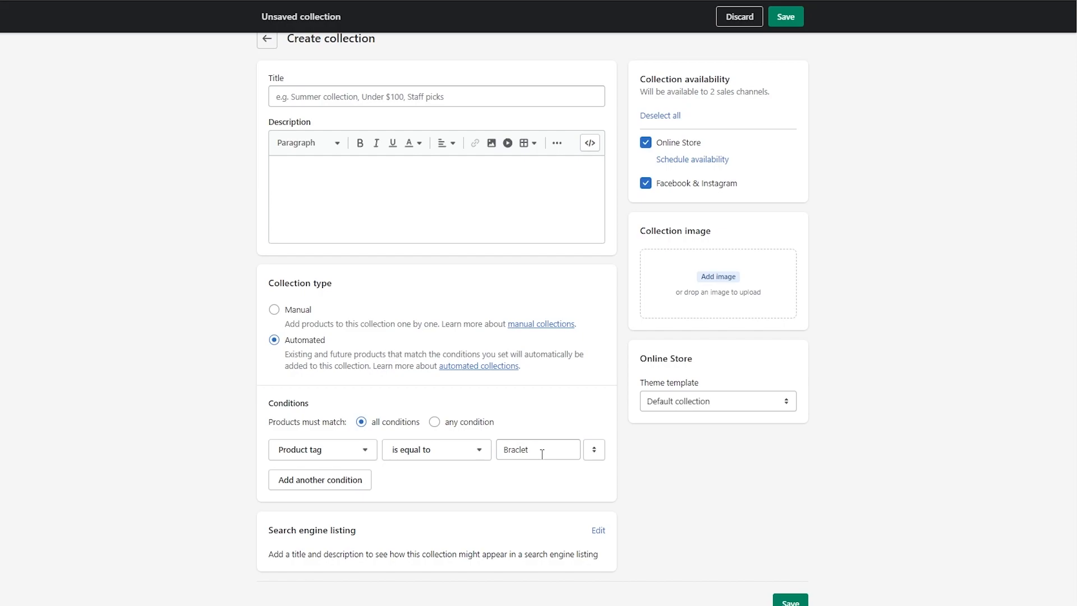
# Title the collection "The Bracy Braclets", try the Manual collection type and set it back to Automated.
pyautogui.click(294, 97)
pyautogui.write('The Bracy Braclets')
pyautogui.click(313, 185)
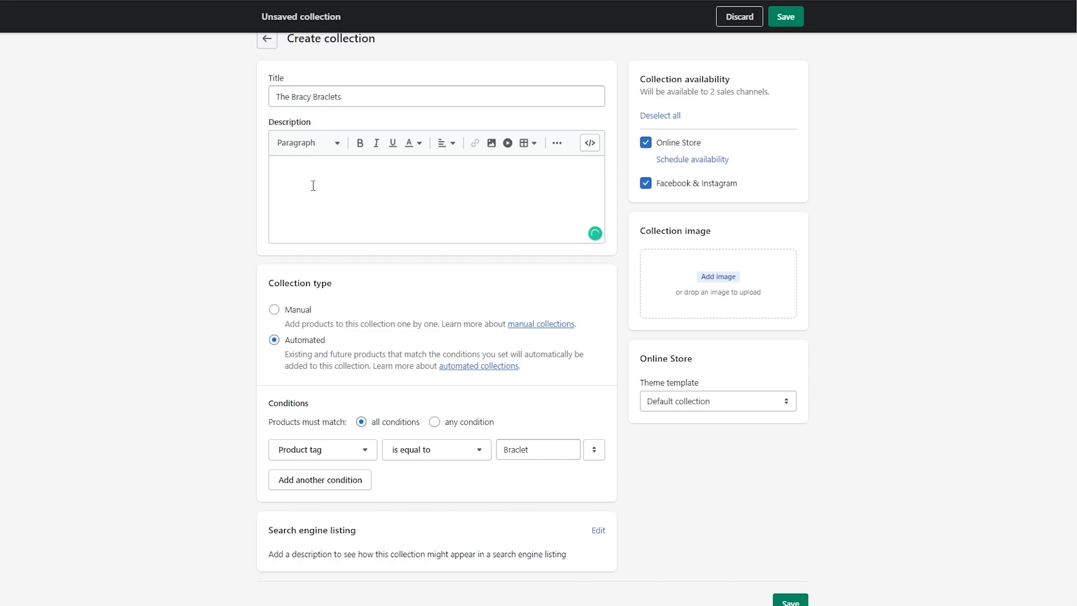
pyautogui.click(277, 311)
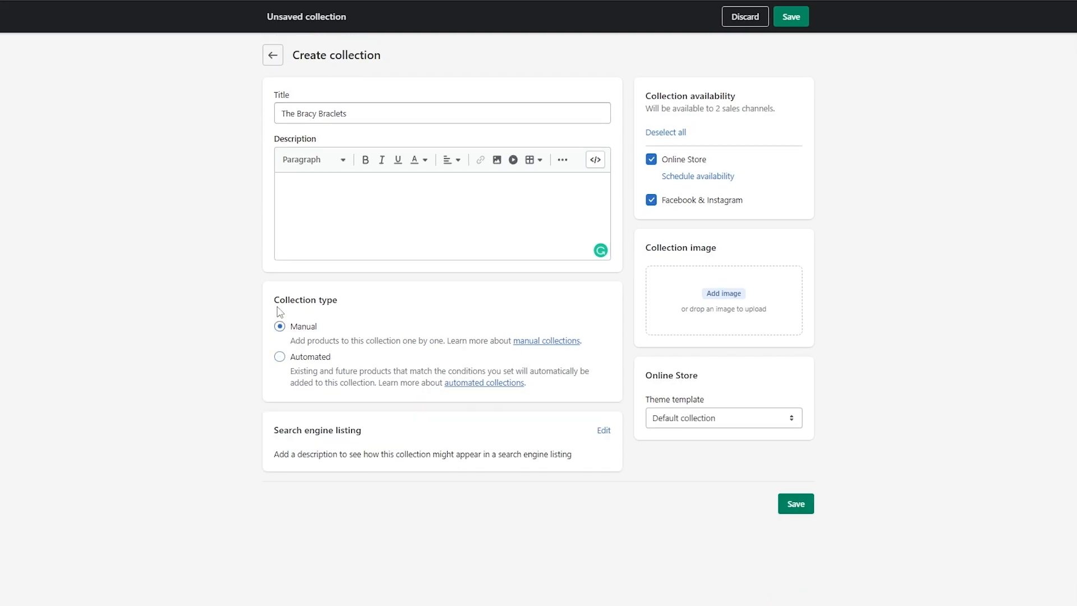
pyautogui.click(279, 358)
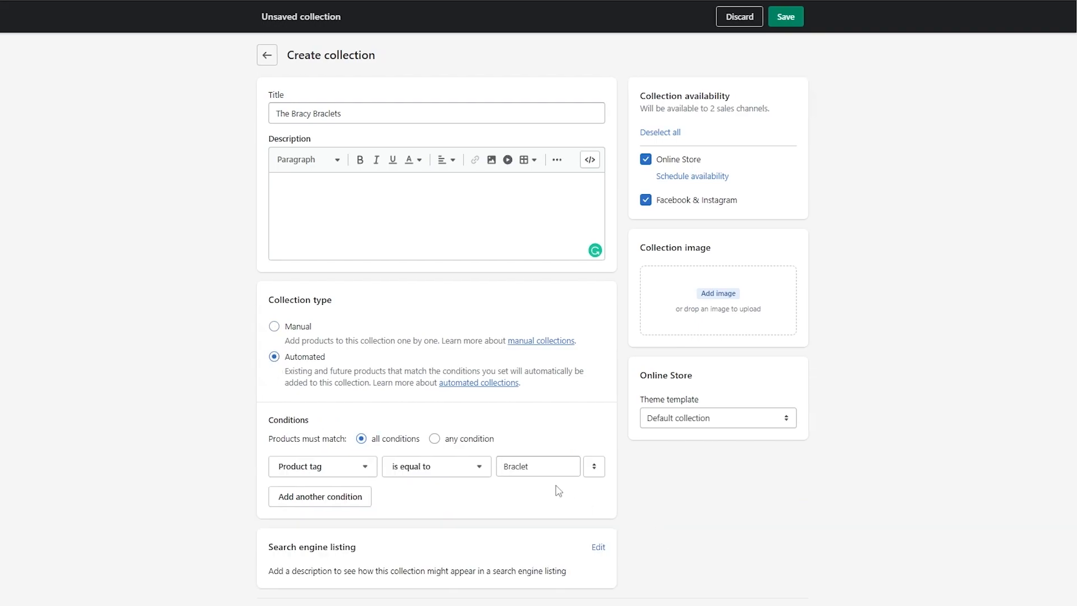
# Save the new collection, leave its page and return to the product-page template in the theme editor.
pyautogui.scroll(-1, 559, 518)
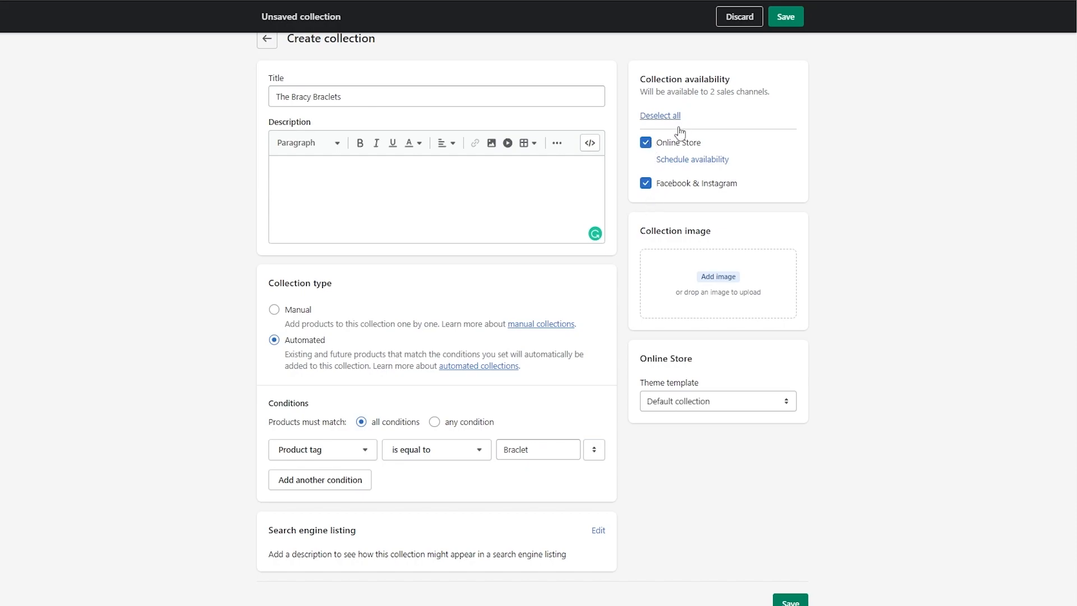
pyautogui.click(799, 601)
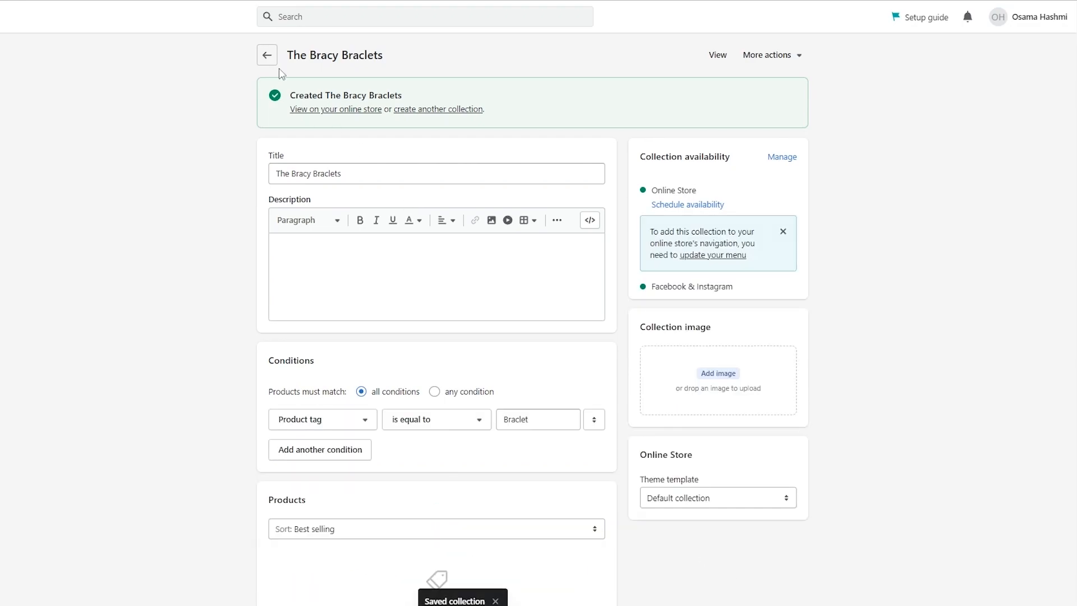
pyautogui.click(270, 59)
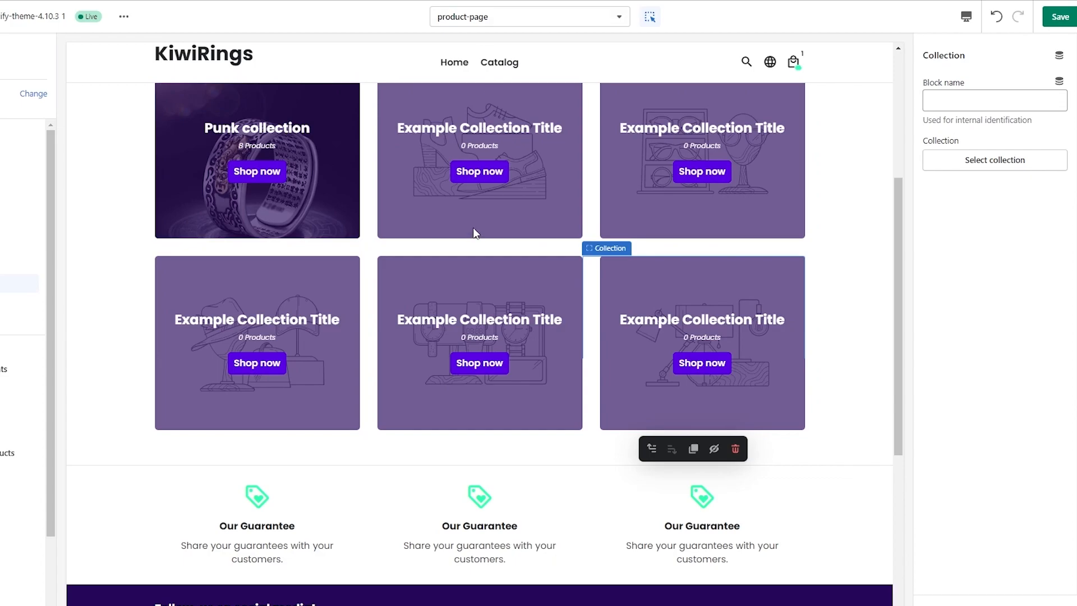
# Assign "The Bracy Braclets" collection to the second block of the collection list.
pyautogui.click(306, 184)
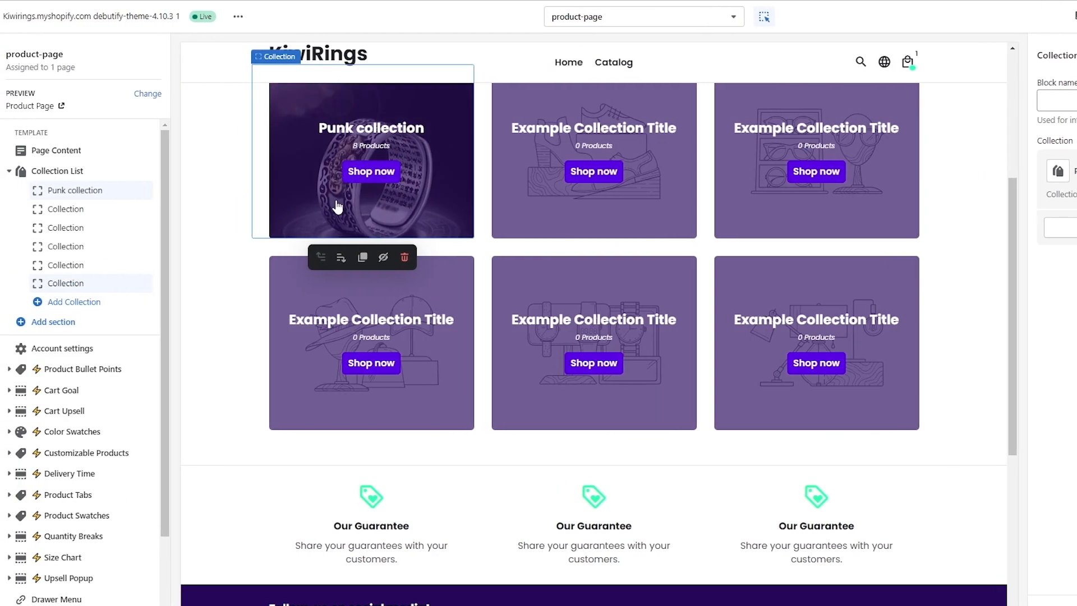
pyautogui.click(88, 211)
pyautogui.click(1065, 160)
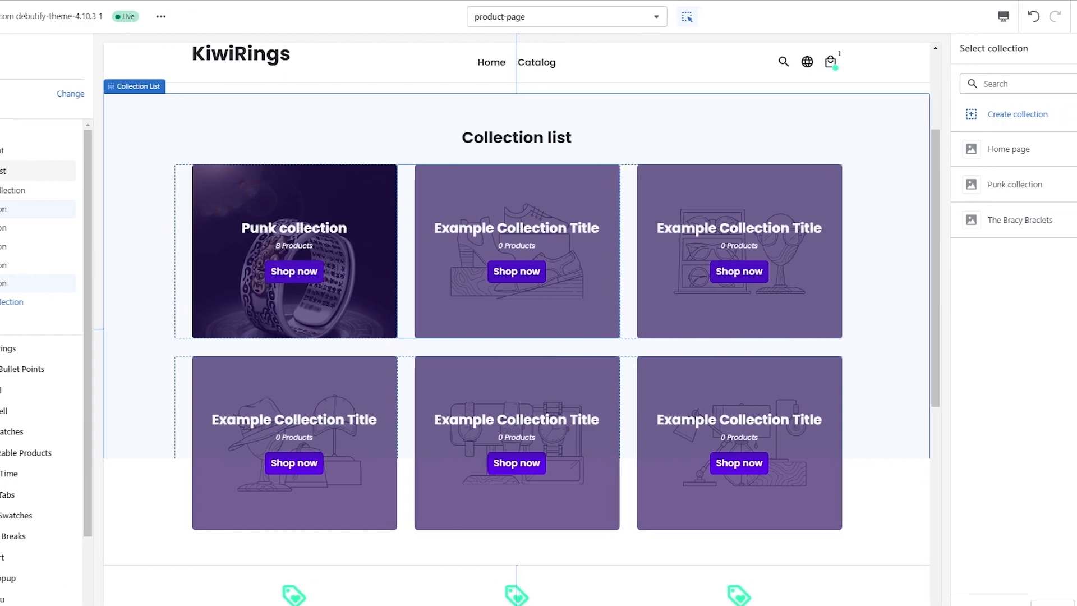
pyautogui.click(1066, 220)
pyautogui.click(1061, 602)
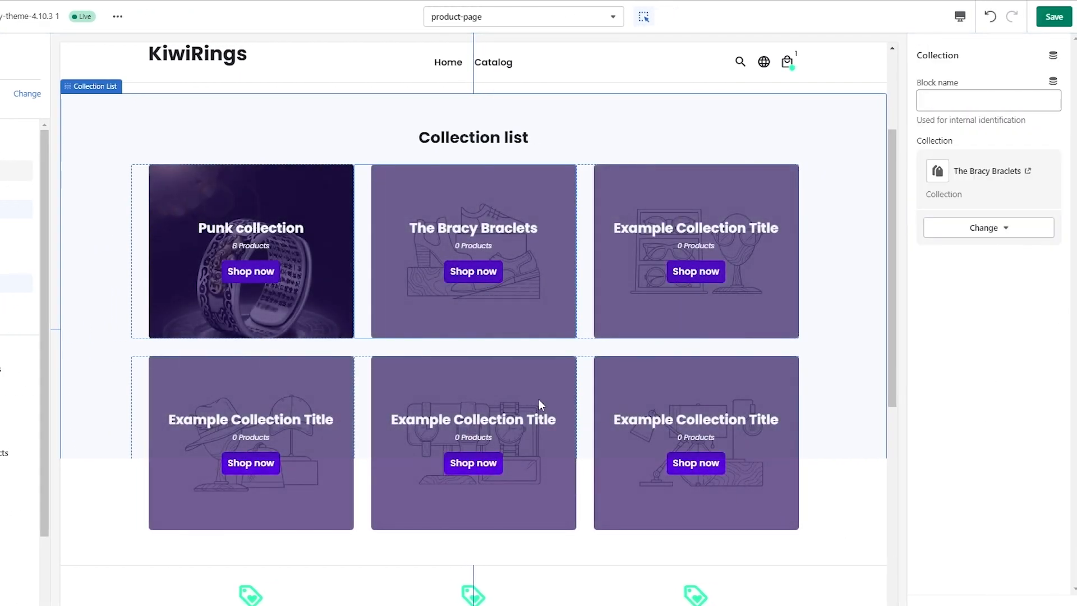
# Add a Featured Product section to the product-page template.
pyautogui.scroll(-5, 539, 400)
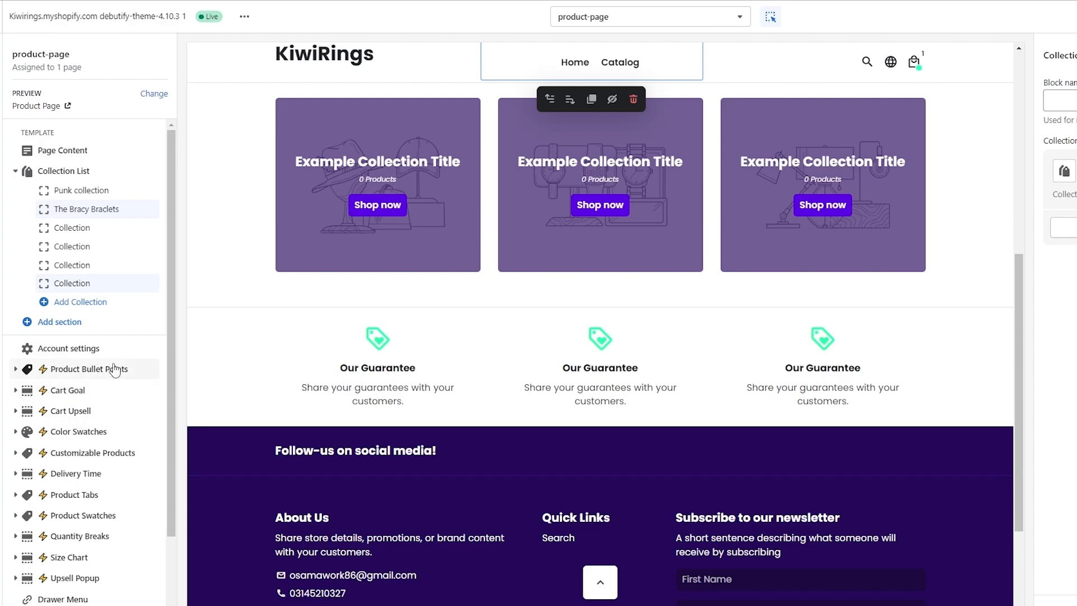
pyautogui.click(60, 322)
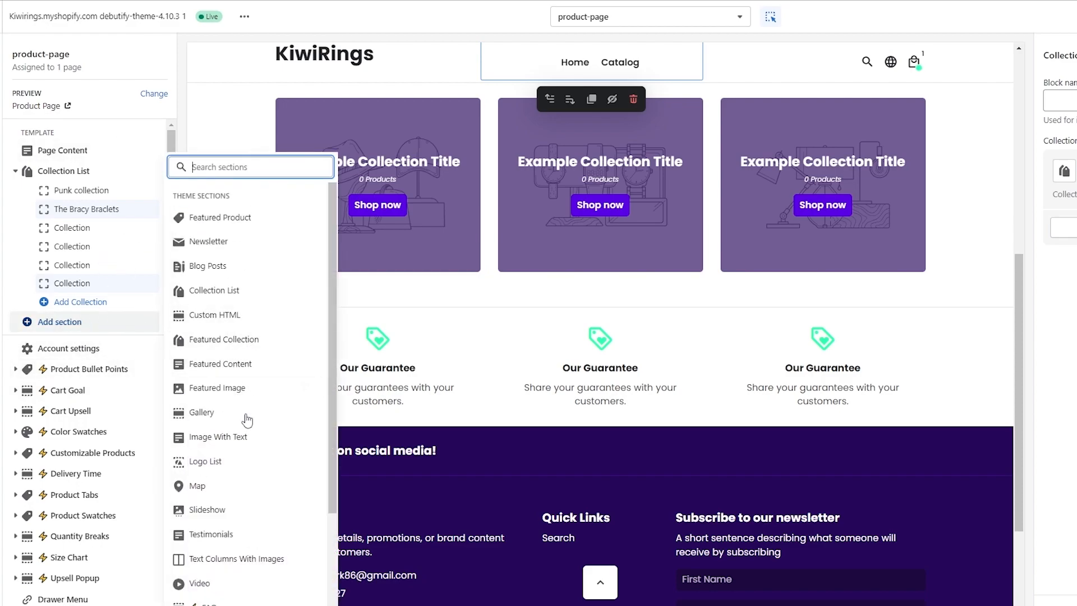
pyautogui.scroll(-2, 244, 476)
pyautogui.scroll(2, 241, 403)
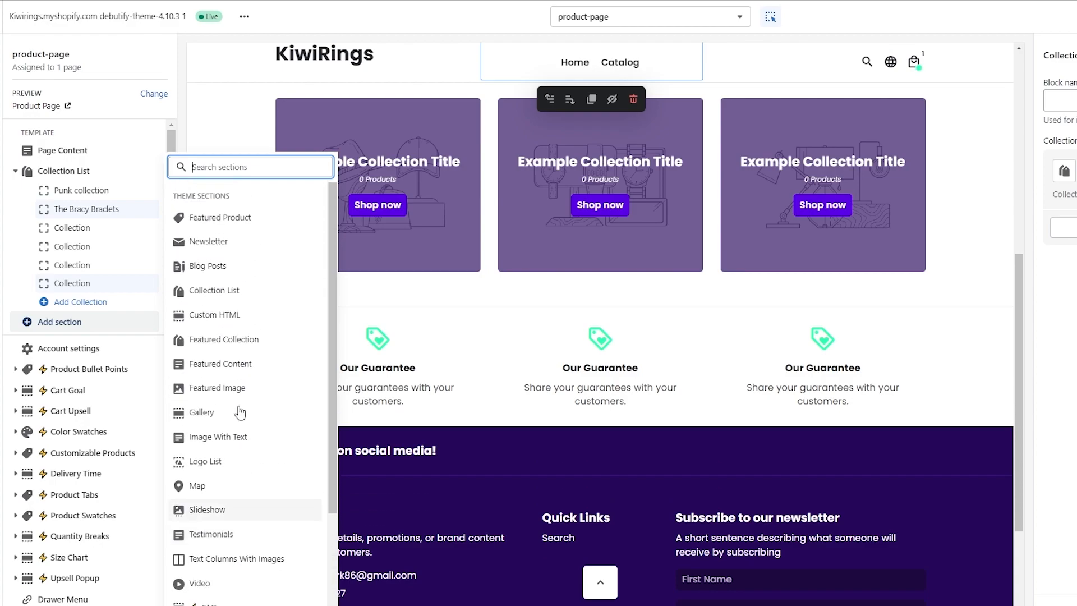
pyautogui.click(268, 225)
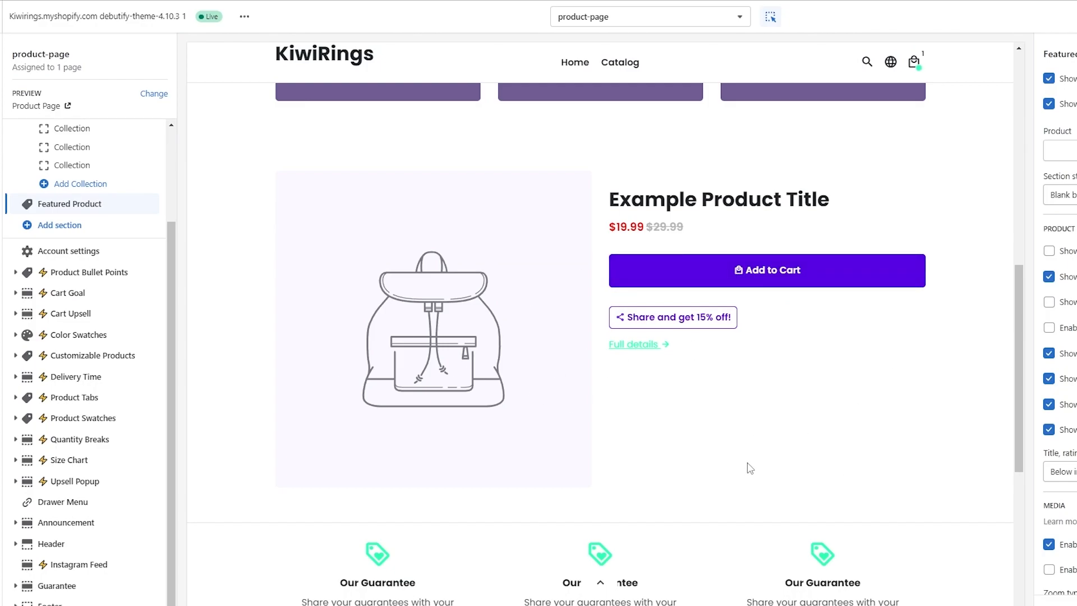
# Move the Featured Product section above the Collection List and review the page layout down to the footer.
pyautogui.scroll(3, 275, 212)
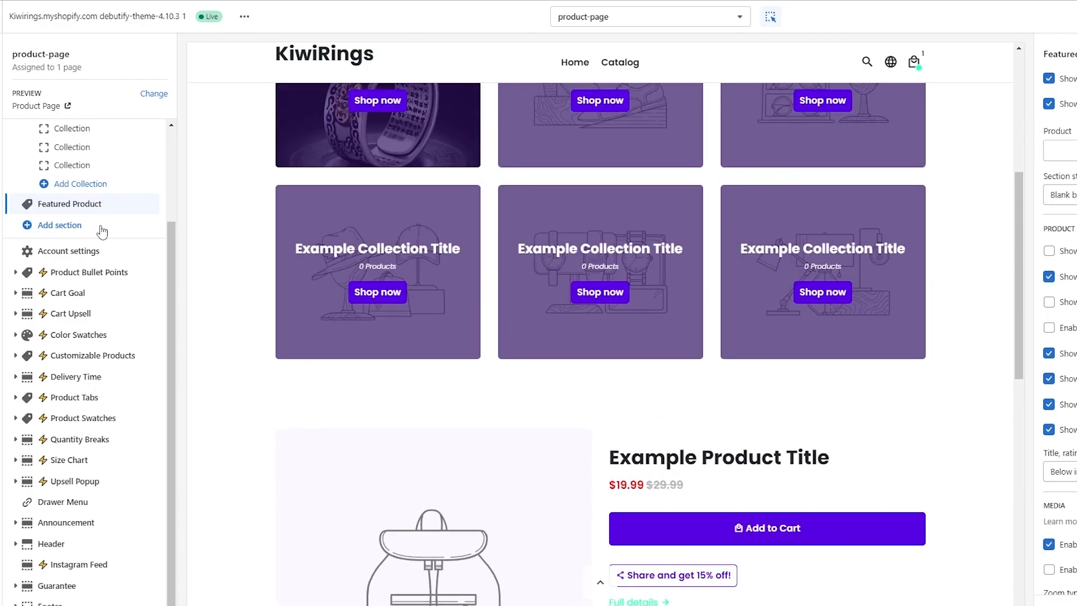
pyautogui.moveTo(147, 203); pyautogui.dragTo(150, 181)
pyautogui.scroll(-2, 359, 266)
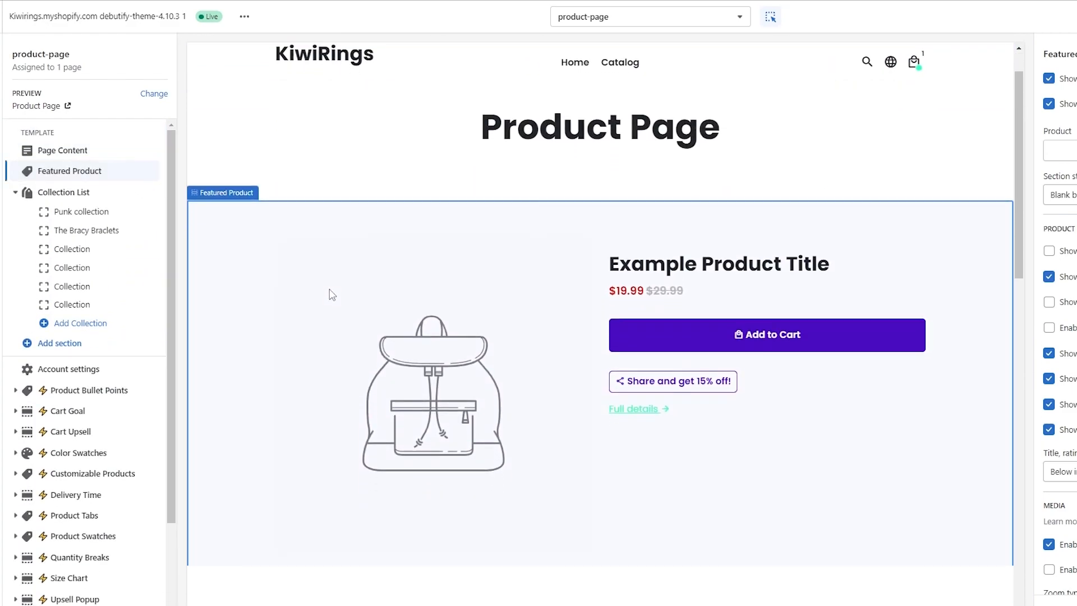
pyautogui.scroll(-2, 658, 309)
pyautogui.scroll(-10, 518, 307)
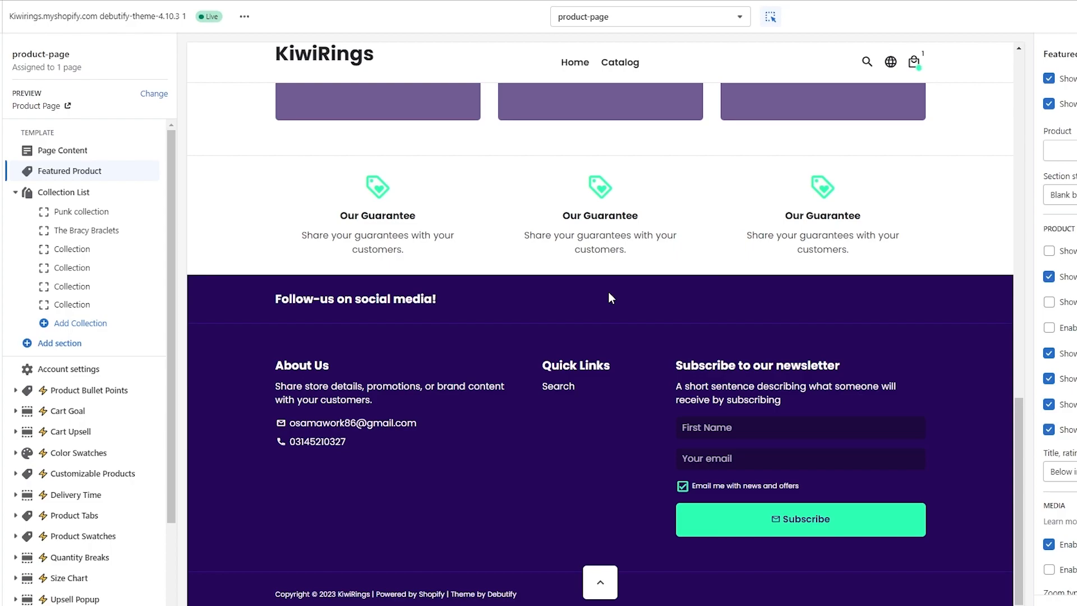
pyautogui.scroll(3, 607, 291)
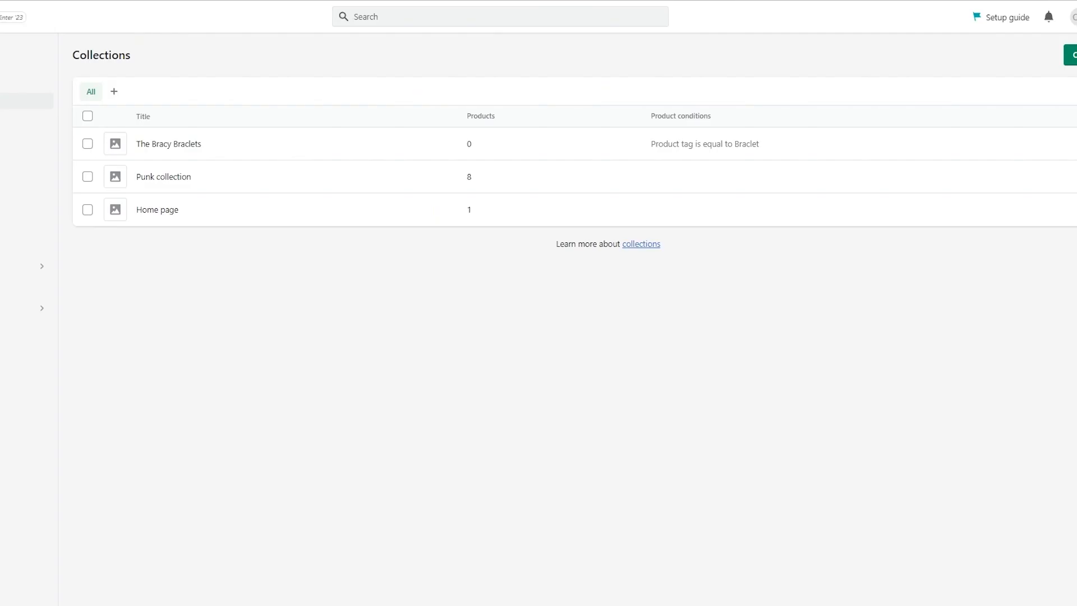
# Switch to the admin's Online Store themes, preview the current Debutify theme and look through the storefront home page.
pyautogui.click(48, 283)
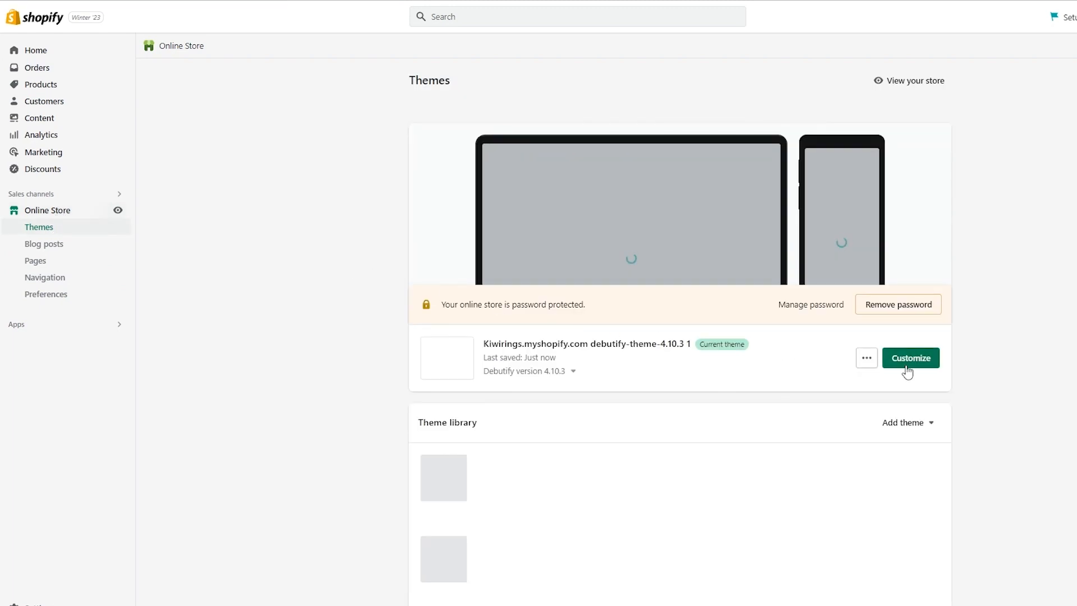
pyautogui.click(867, 357)
pyautogui.click(867, 358)
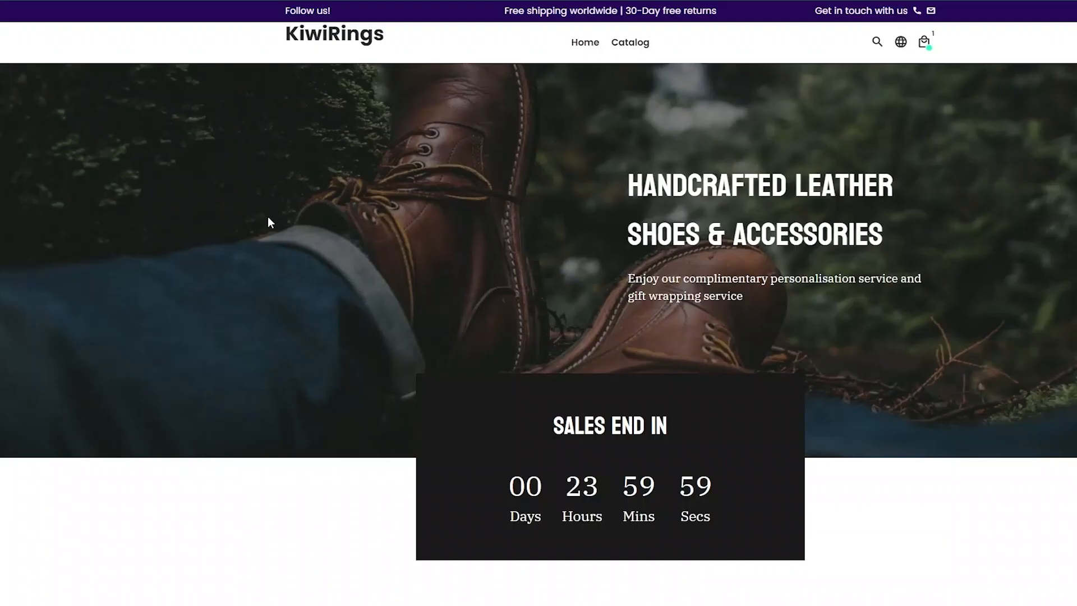
pyautogui.scroll(-10, 268, 207)
pyautogui.scroll(-15, 139, 244)
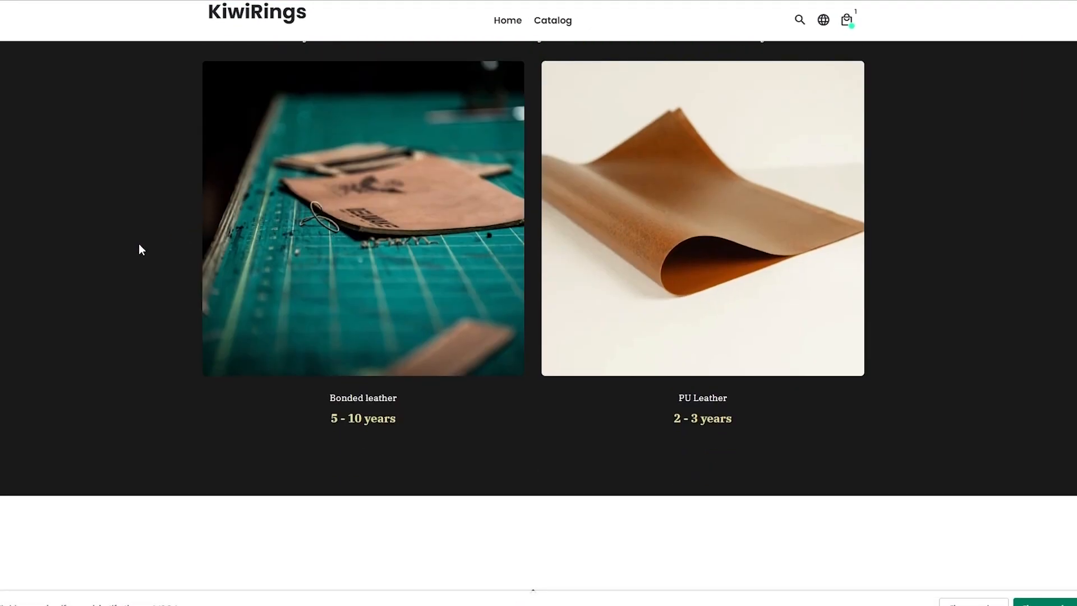
pyautogui.scroll(-10, 139, 247)
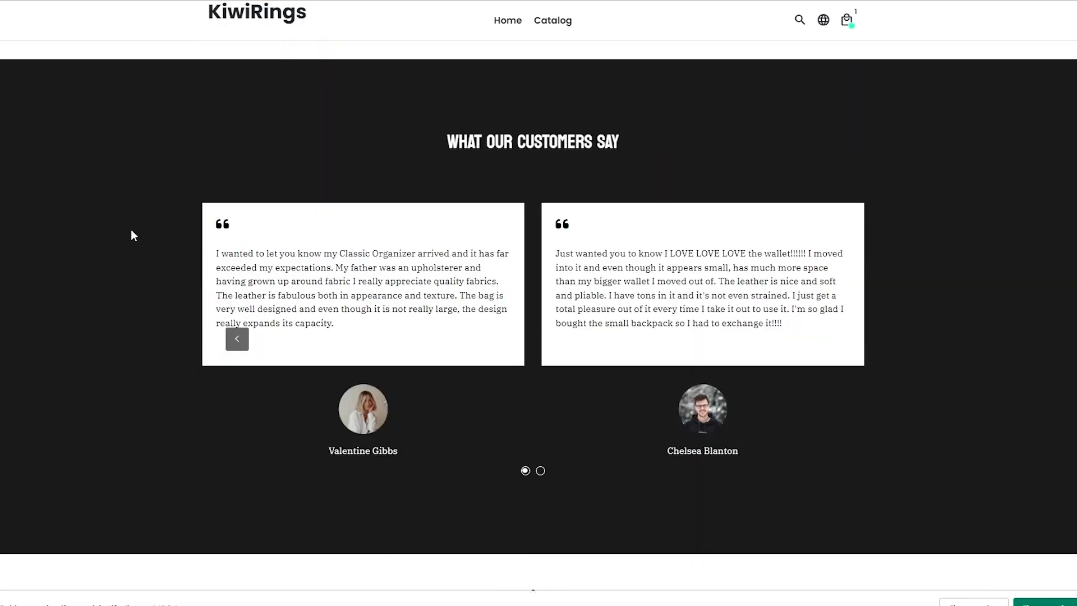
pyautogui.scroll(-5, 539, 323)
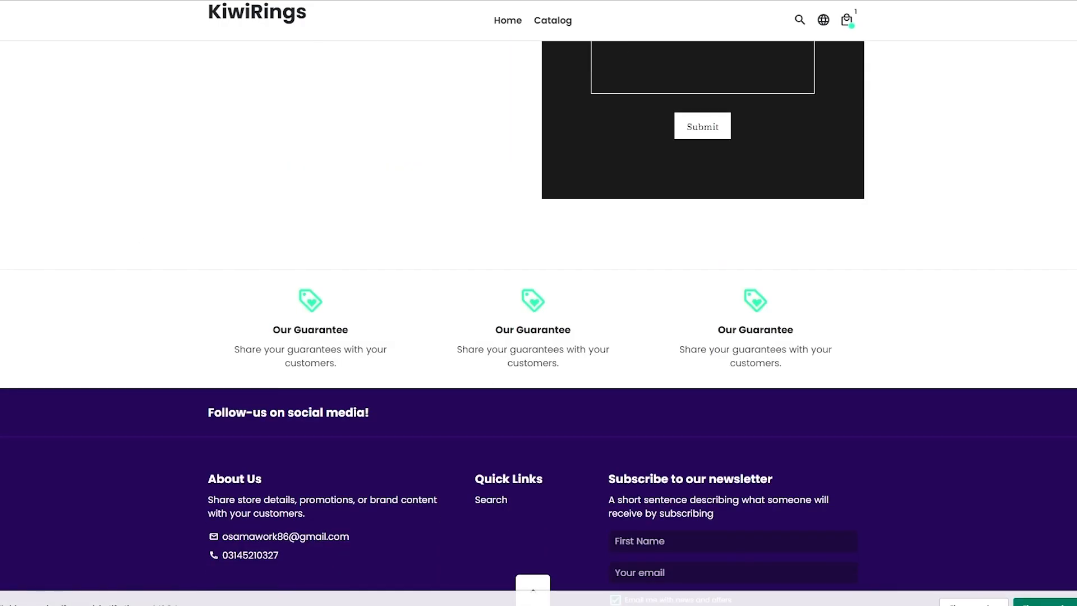
pyautogui.scroll(15, 539, 323)
pyautogui.scroll(5, 538, 322)
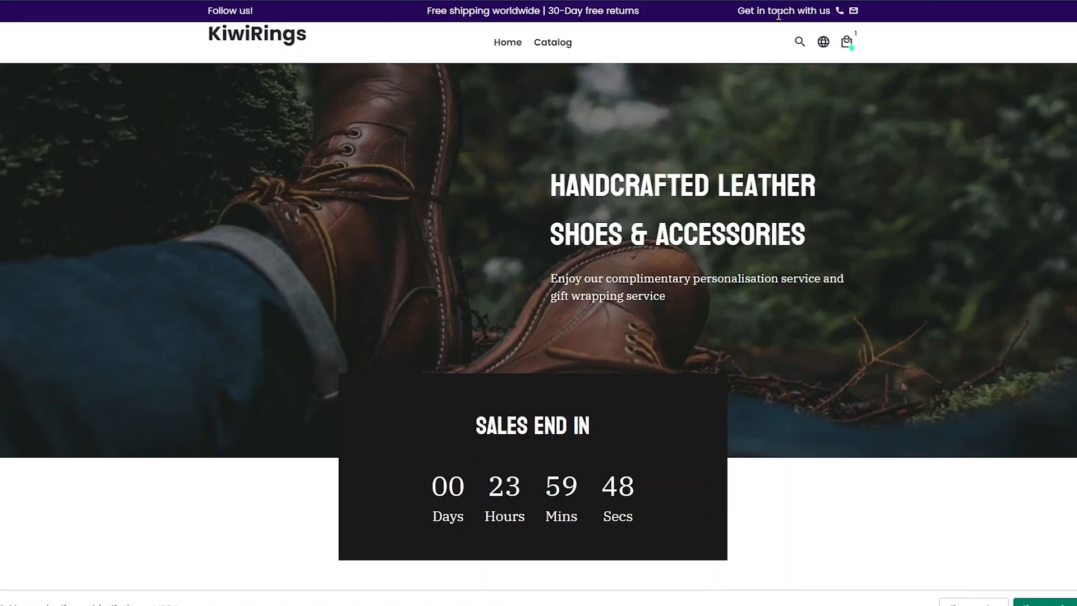
# Open the storefront catalog, look through its products and check the home link in the breadcrumb.
pyautogui.click(549, 50)
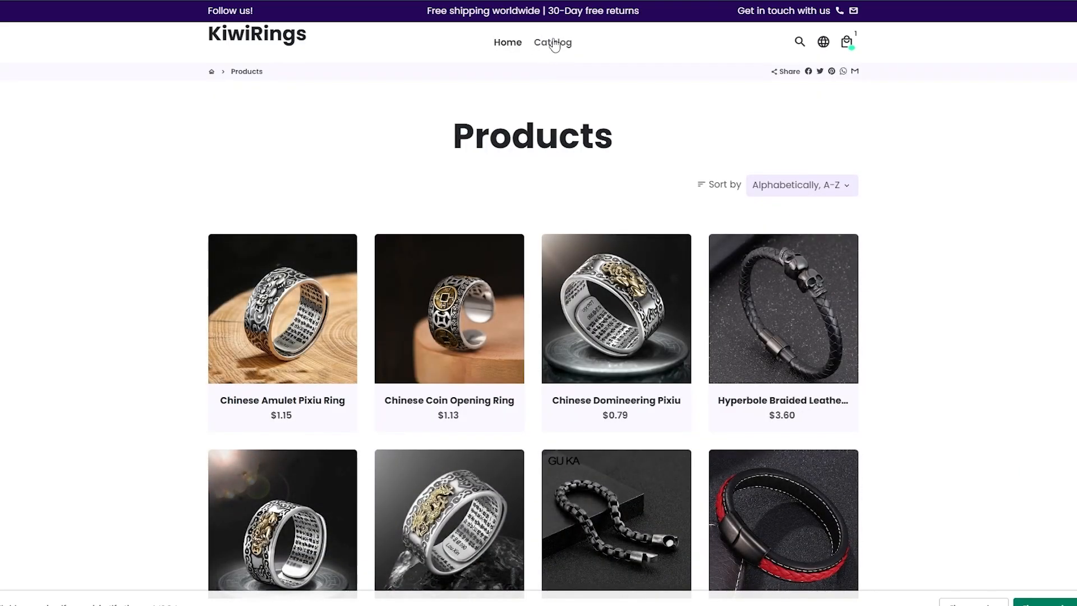
pyautogui.scroll(-2, 489, 170)
pyautogui.scroll(2, 522, 111)
pyautogui.scroll(-5, 567, 173)
pyautogui.scroll(-4, 473, 378)
pyautogui.scroll(8, 473, 378)
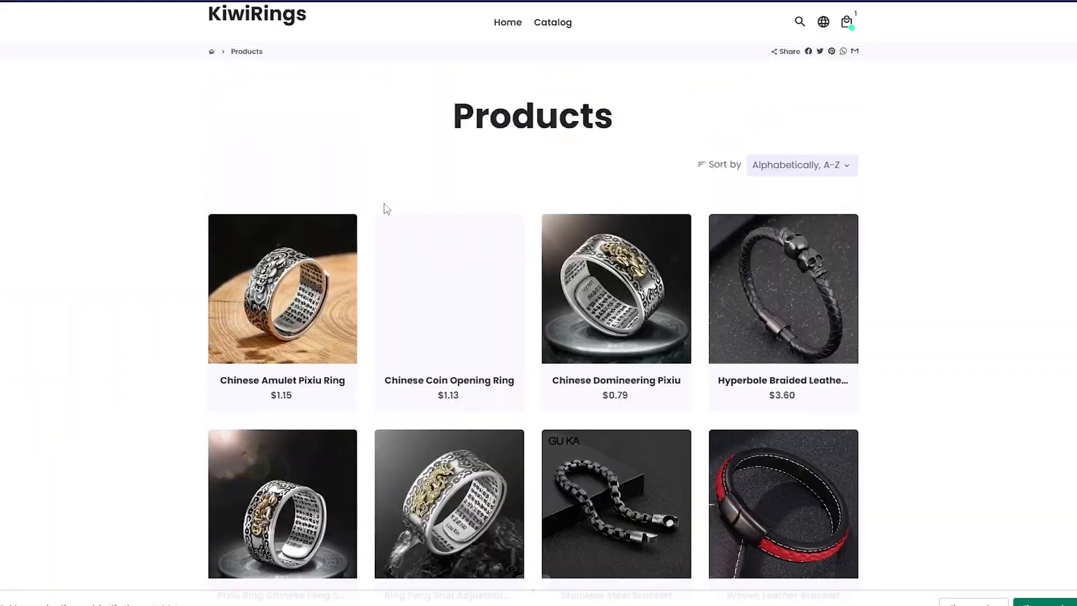
pyautogui.scroll(-6, 613, 406)
pyautogui.scroll(7, 611, 406)
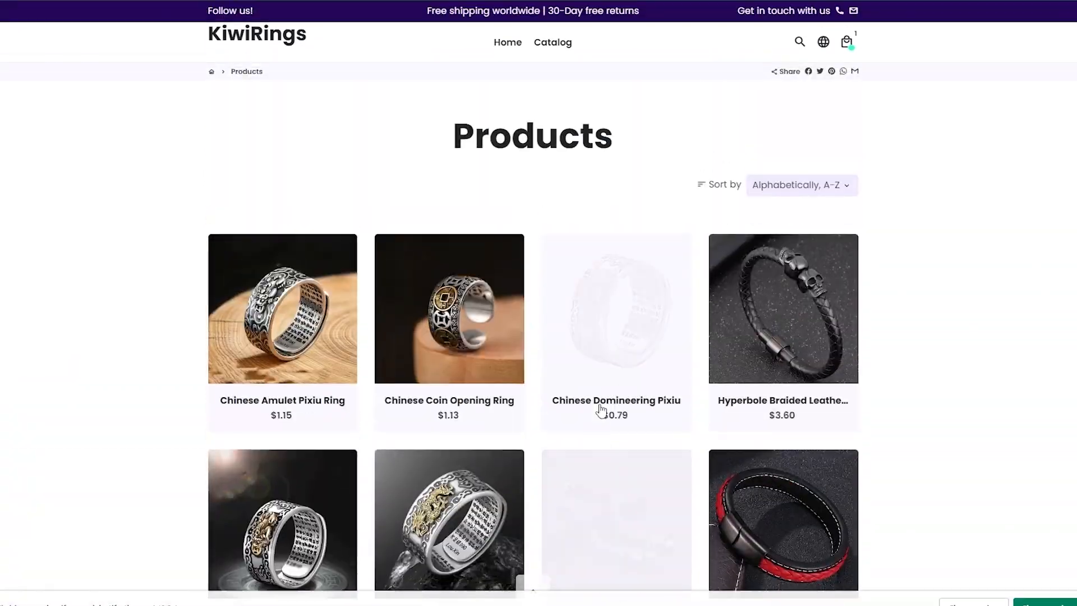
pyautogui.doubleClick(217, 72)
pyautogui.click(211, 88)
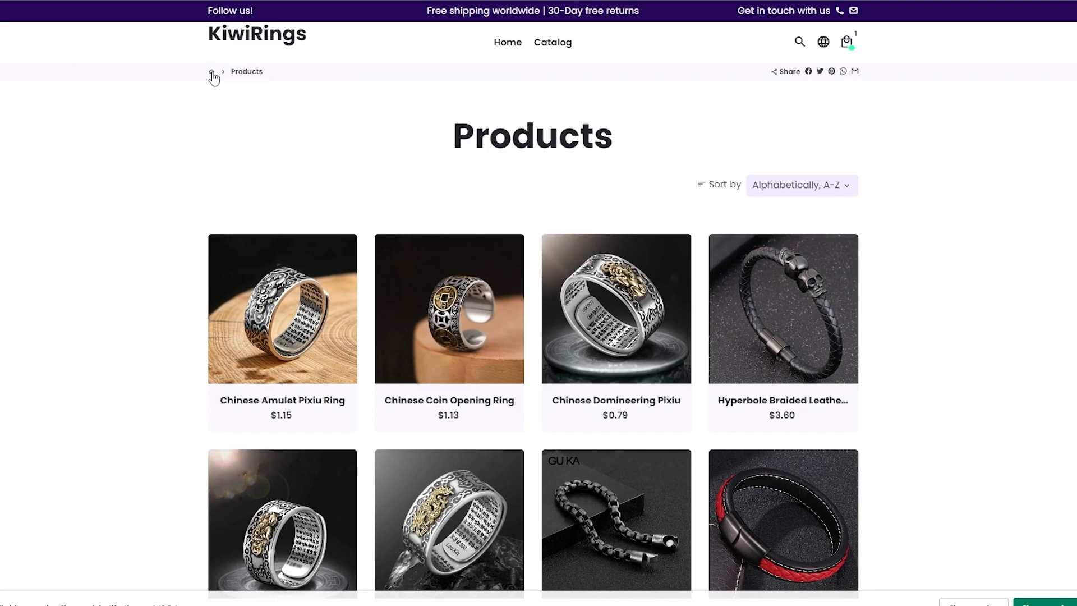
pyautogui.click(212, 73)
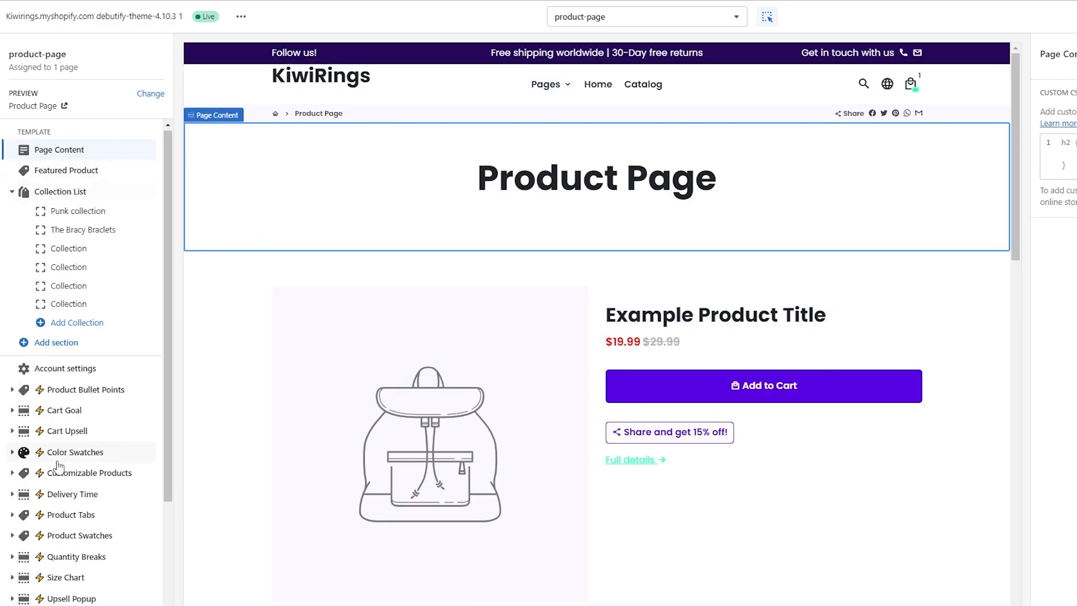
# In the theme editor, examine the Header section's navigation and logo settings and the block types it offers.
pyautogui.scroll(-3, 85, 511)
pyautogui.click(83, 510)
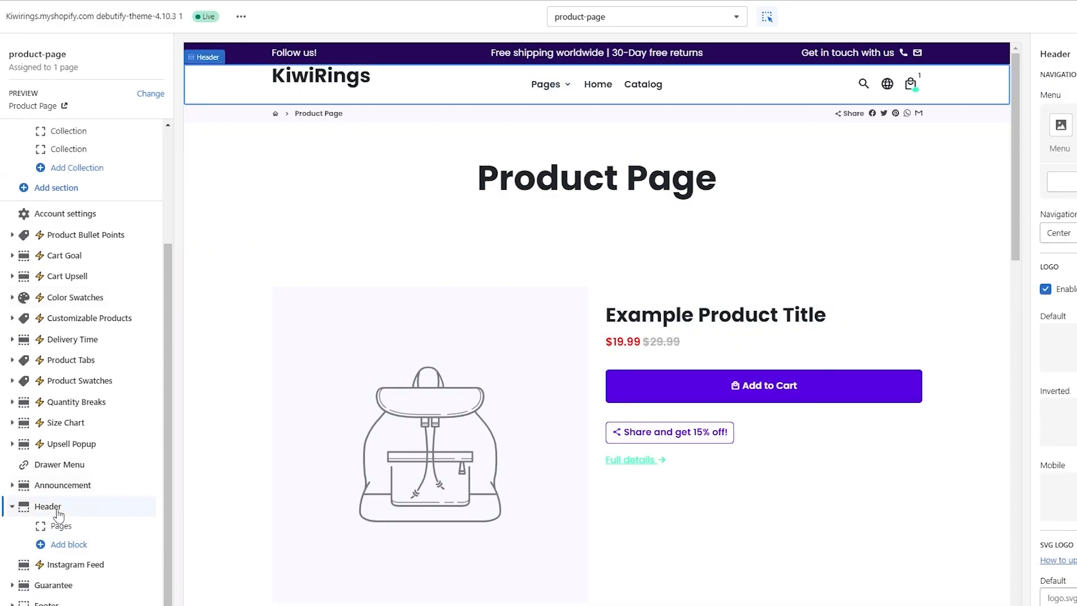
pyautogui.scroll(-3, 1057, 337)
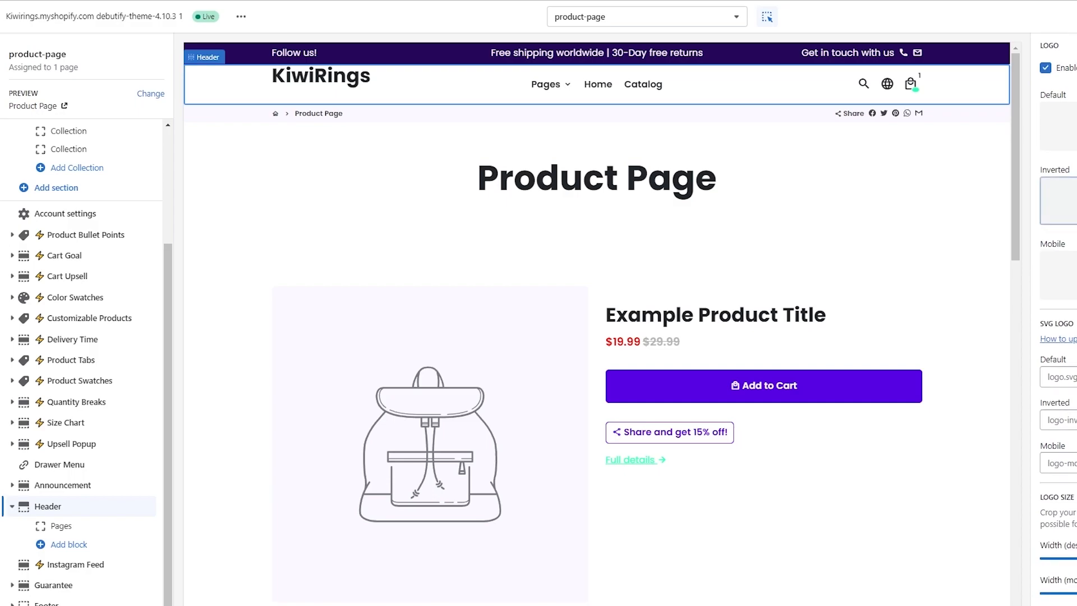
pyautogui.scroll(4, 1019, 457)
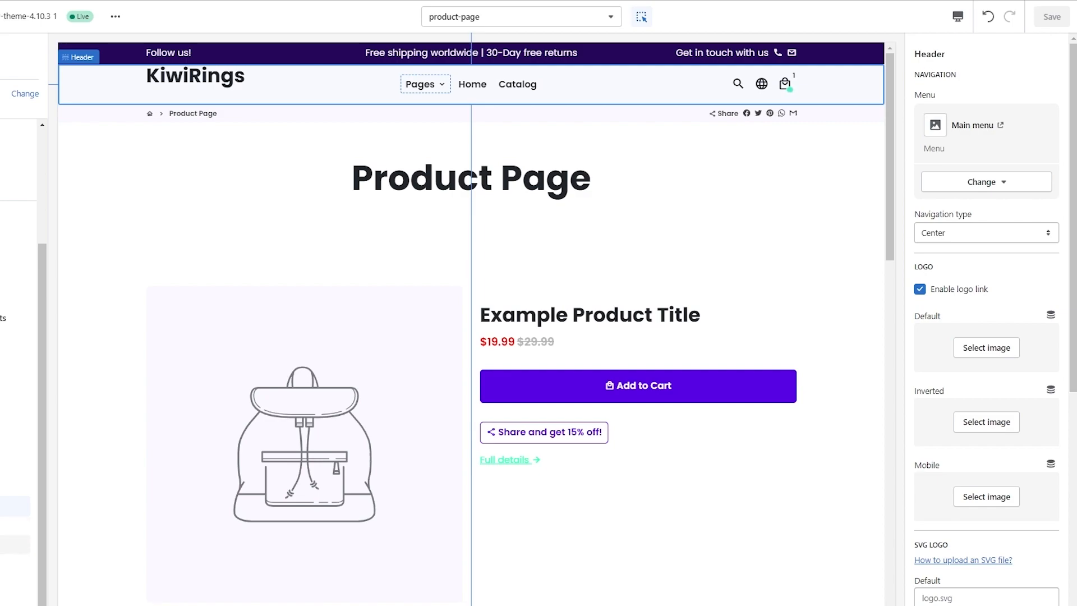
pyautogui.click(17, 544)
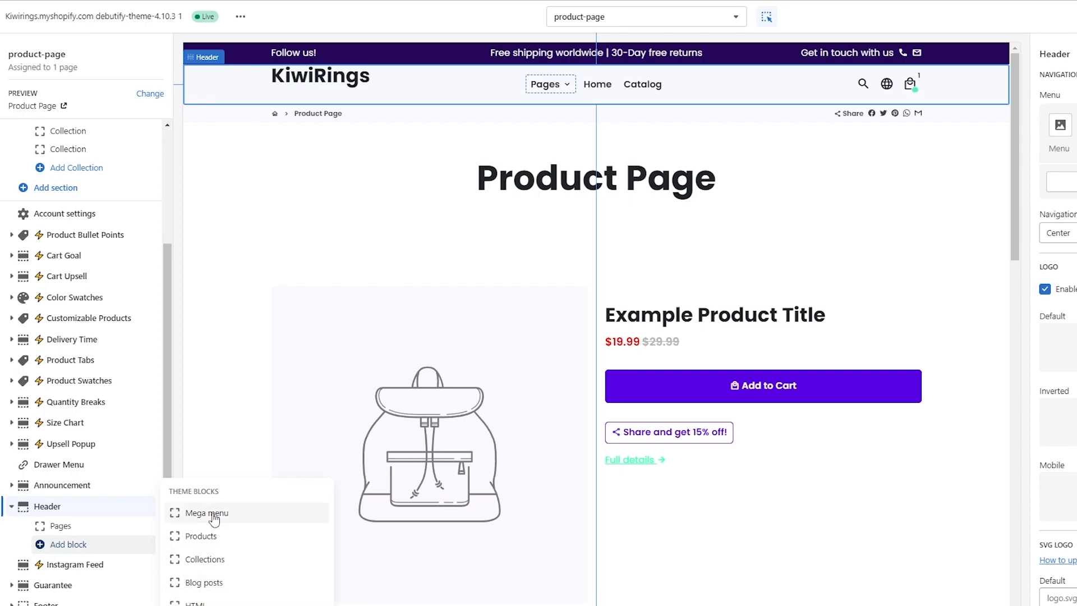
pyautogui.click(23, 535)
# Review the header's Pages mega menu block and open the form for creating a new menu from its menu selection.
pyautogui.click(77, 526)
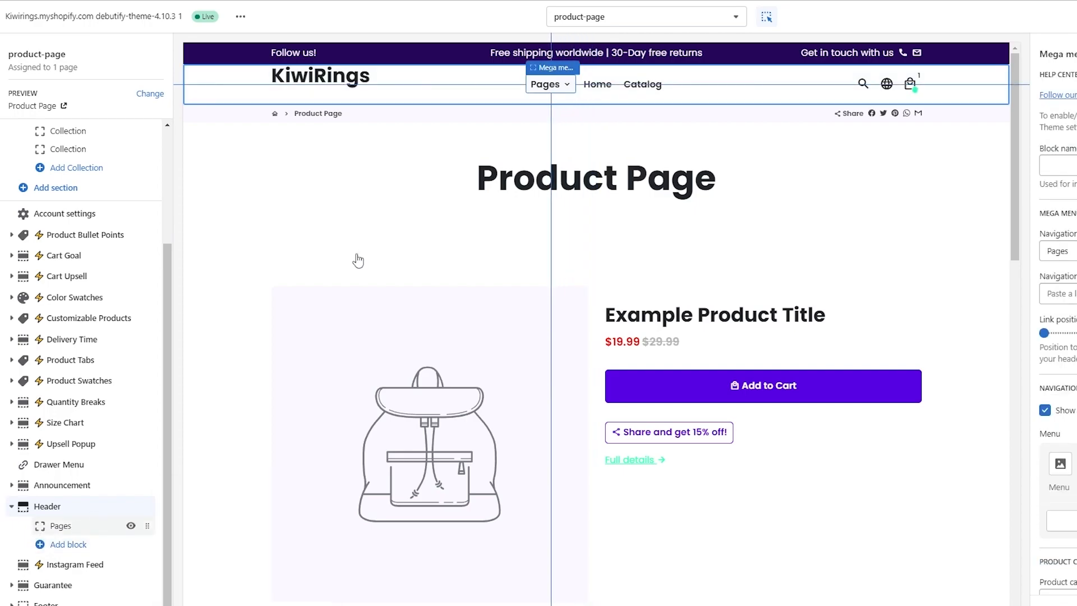
pyautogui.scroll(-3, 1057, 336)
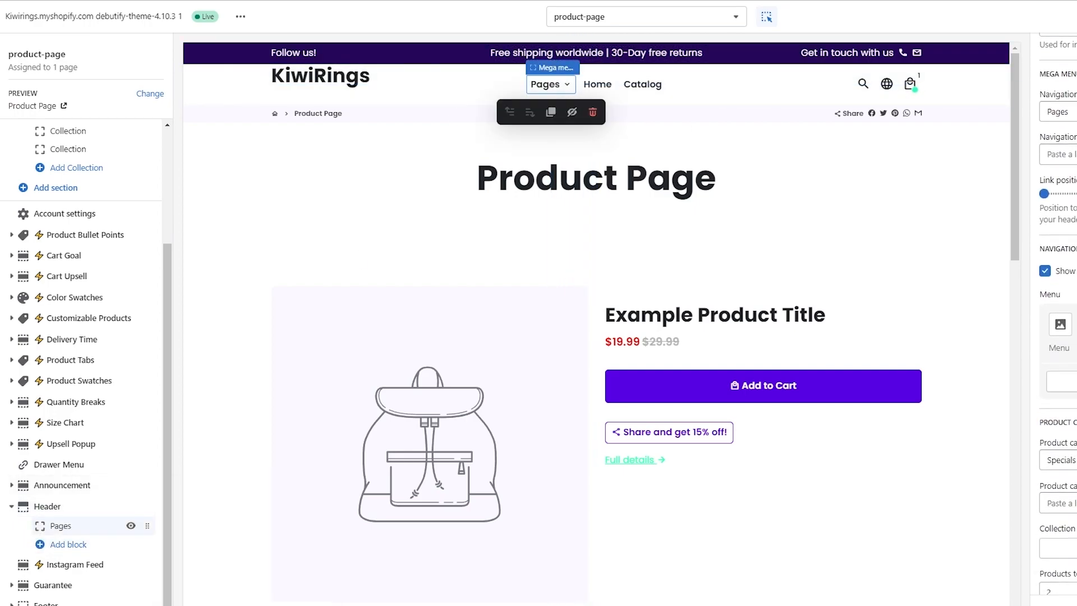
pyautogui.click(1003, 332)
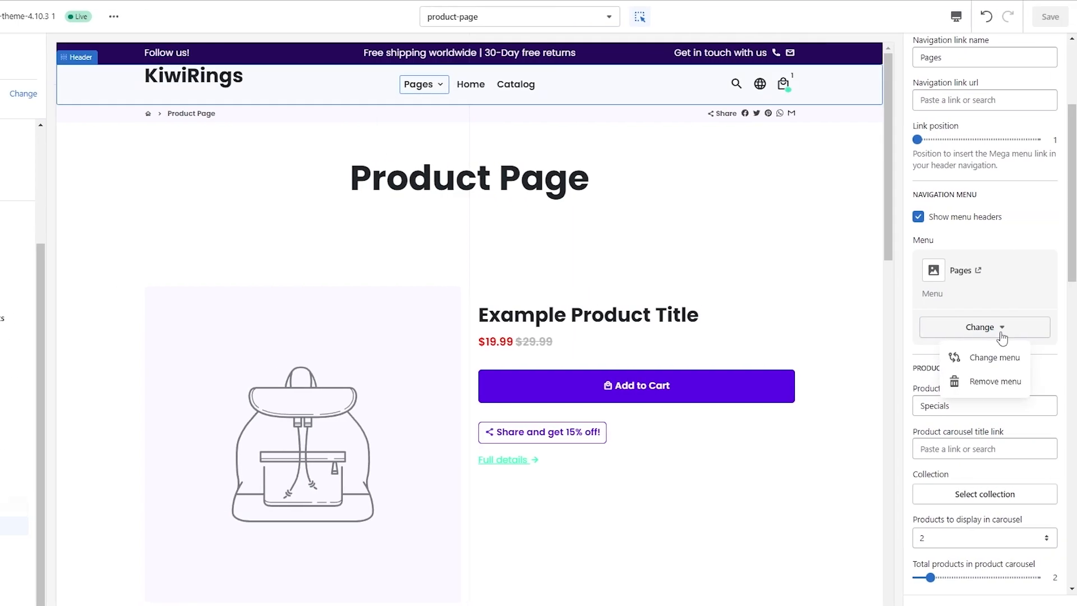
pyautogui.click(989, 332)
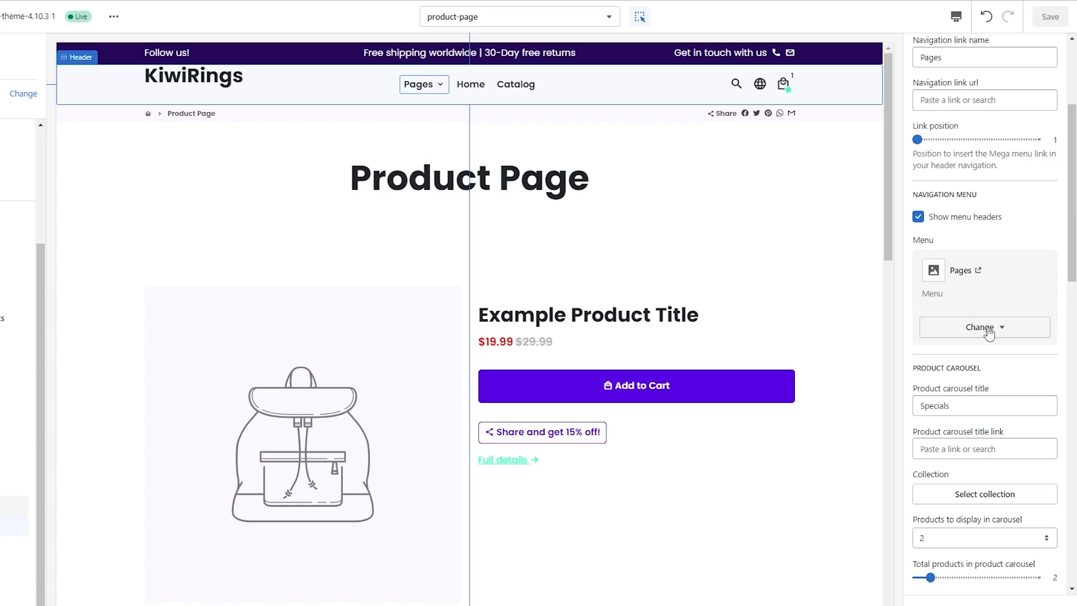
pyautogui.click(989, 333)
pyautogui.click(990, 358)
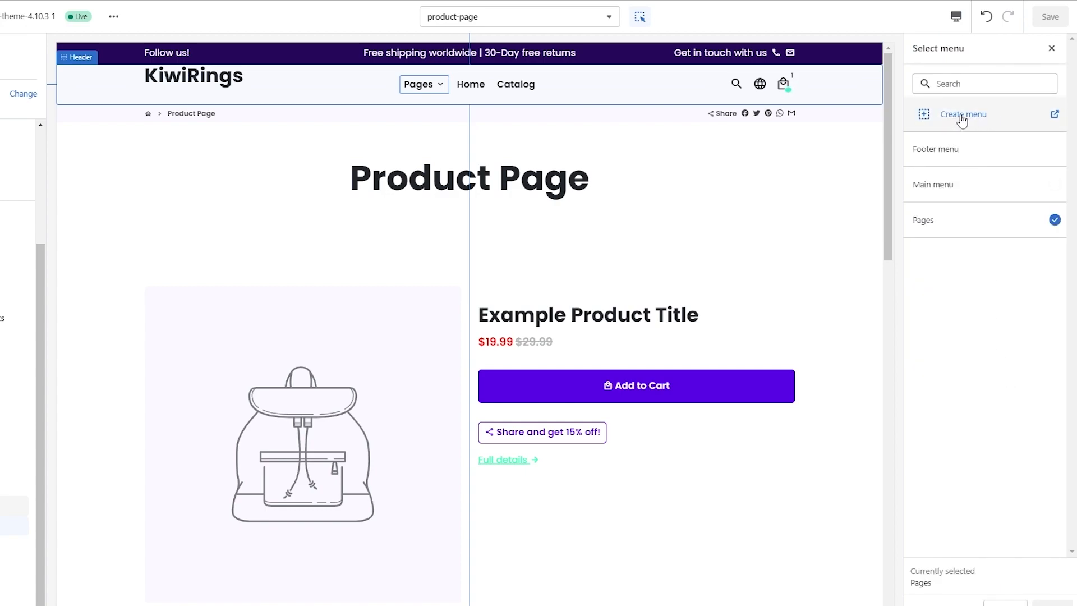
pyautogui.click(962, 115)
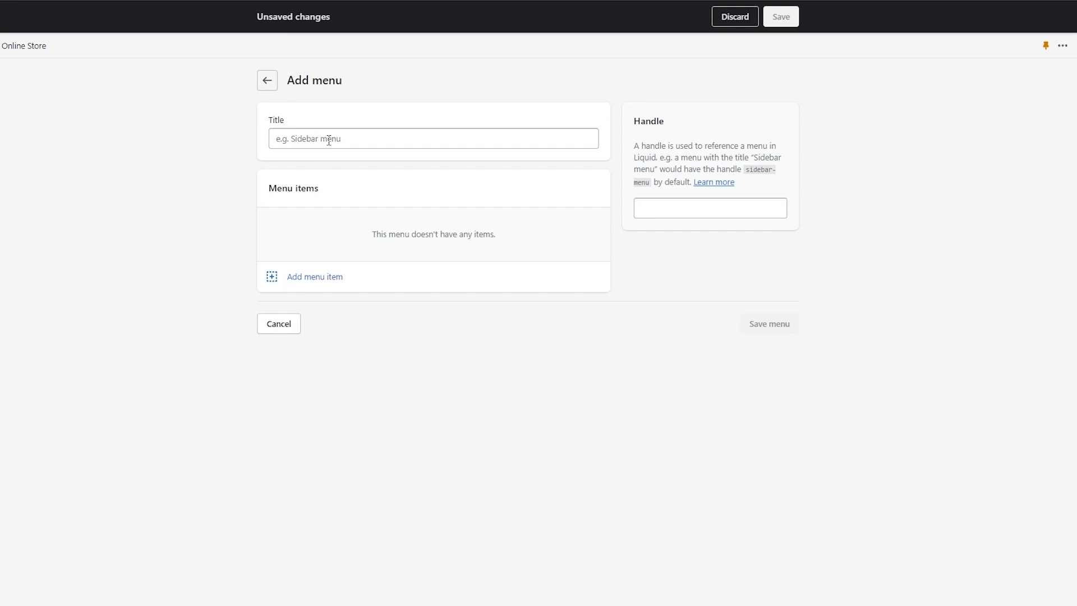
# Start a new menu item, look through the available link destinations including Pages, and cancel without adding it.
pyautogui.click(282, 279)
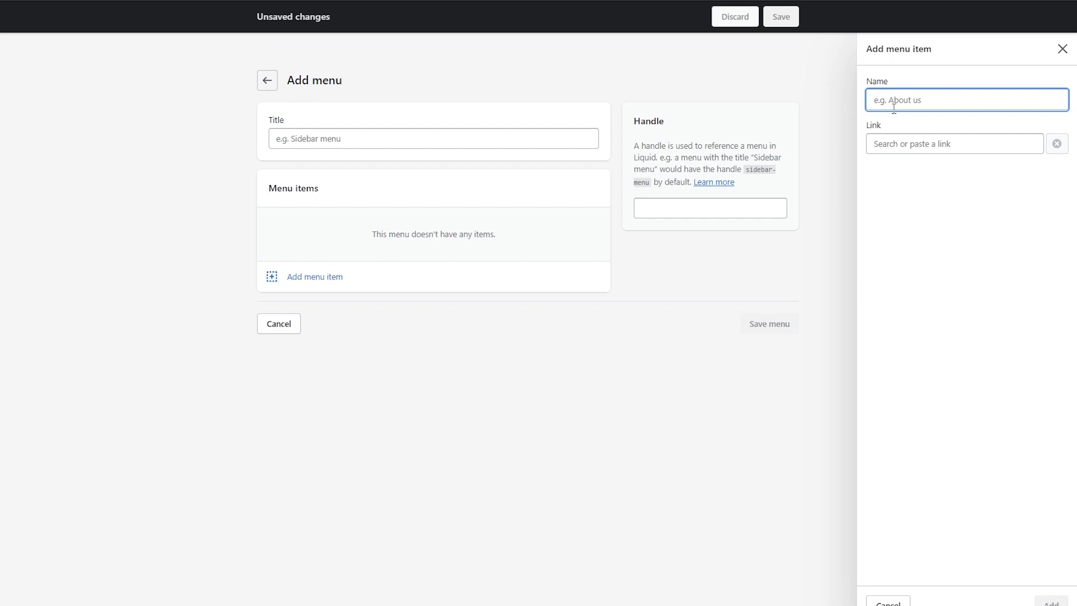
pyautogui.click(910, 145)
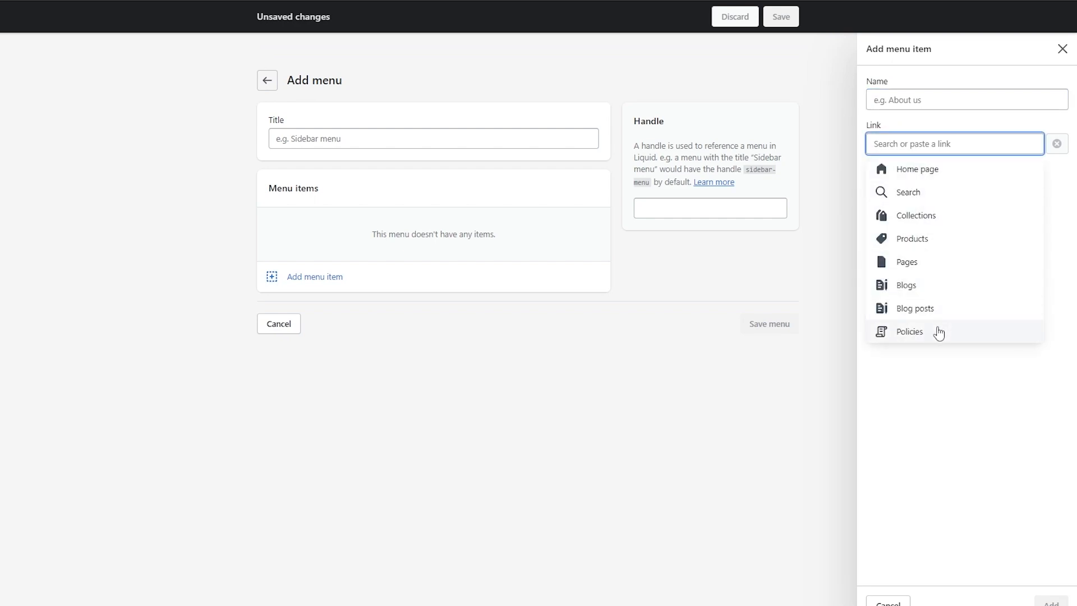
pyautogui.click(927, 268)
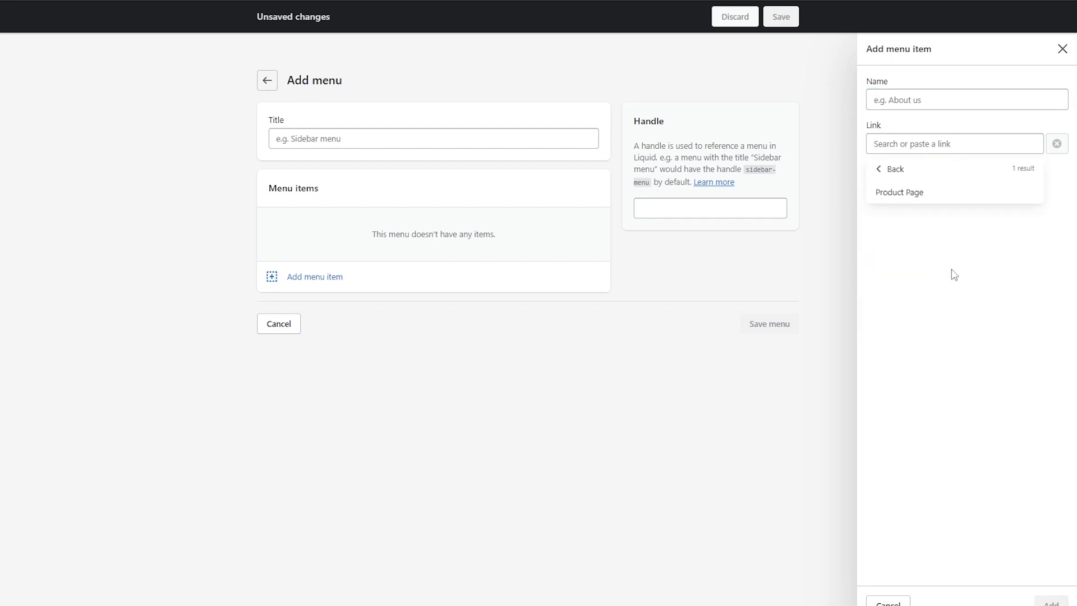
pyautogui.click(895, 170)
pyautogui.click(971, 462)
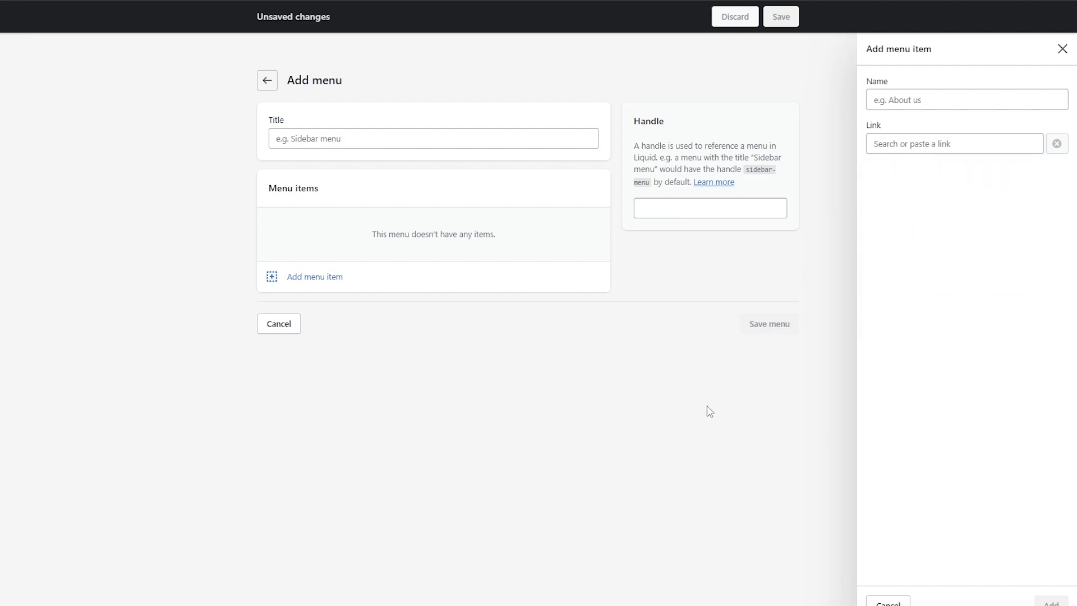
pyautogui.click(888, 602)
pyautogui.click(301, 363)
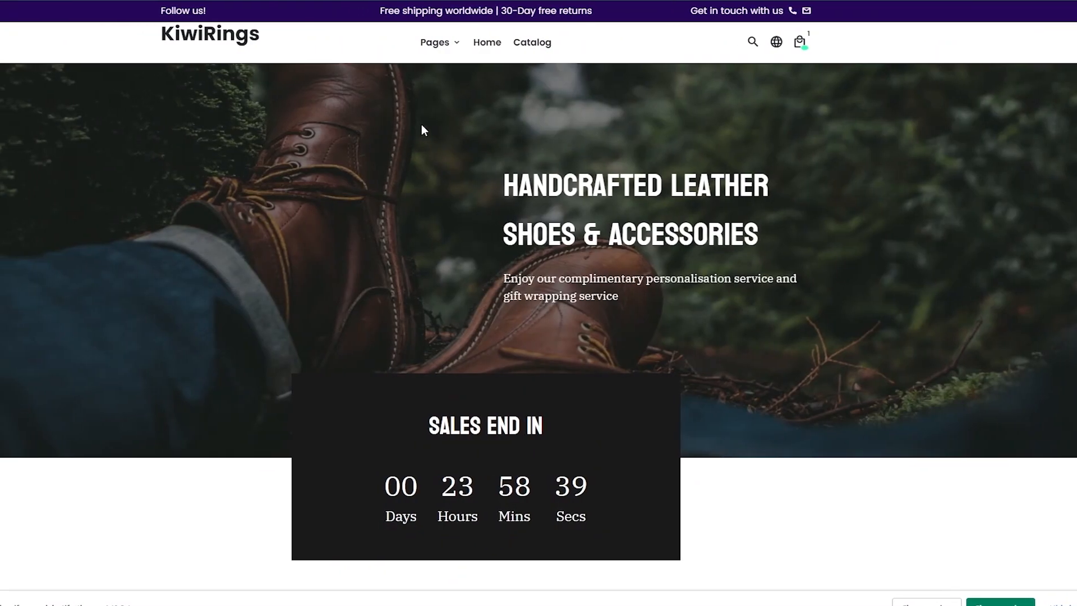
# Open the product page through the storefront's Pages menu and look through its content.
pyautogui.moveTo(493, 52)
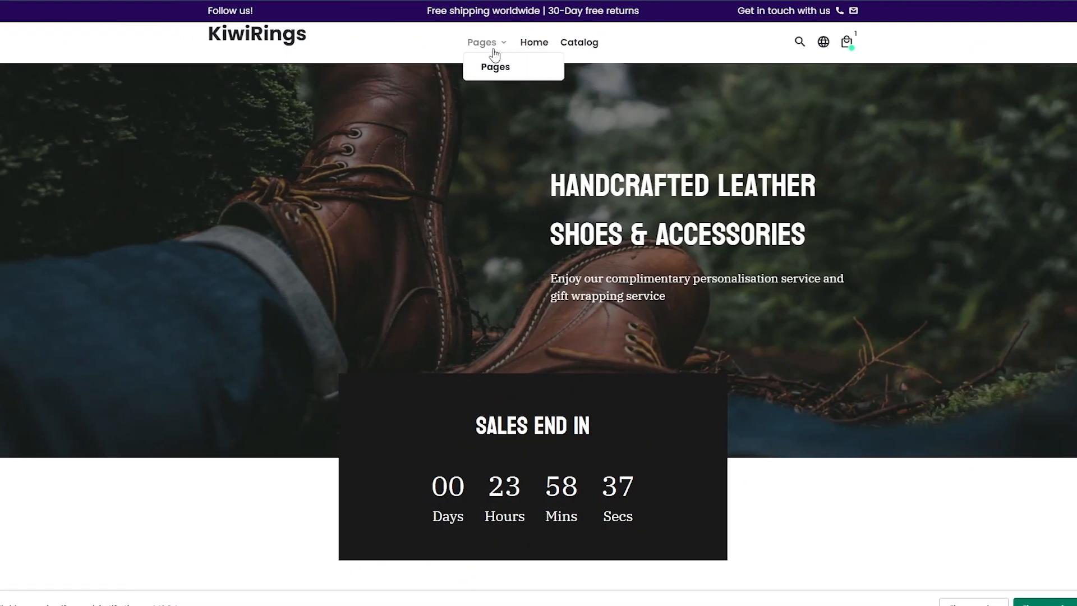
pyautogui.click(495, 67)
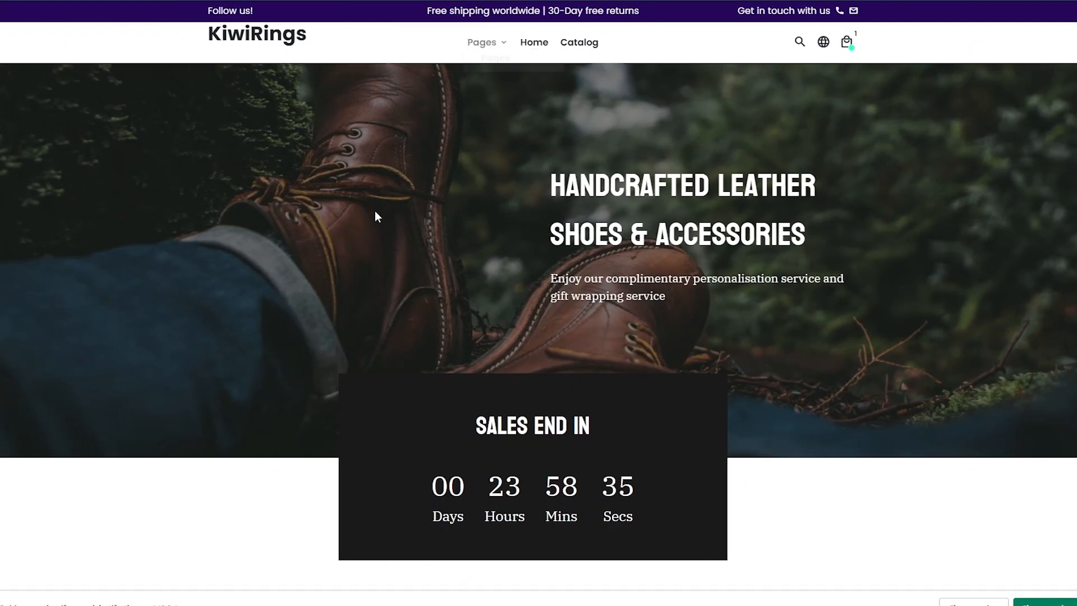
pyautogui.scroll(-10, 353, 247)
pyautogui.scroll(6, 223, 295)
pyautogui.scroll(5, 223, 294)
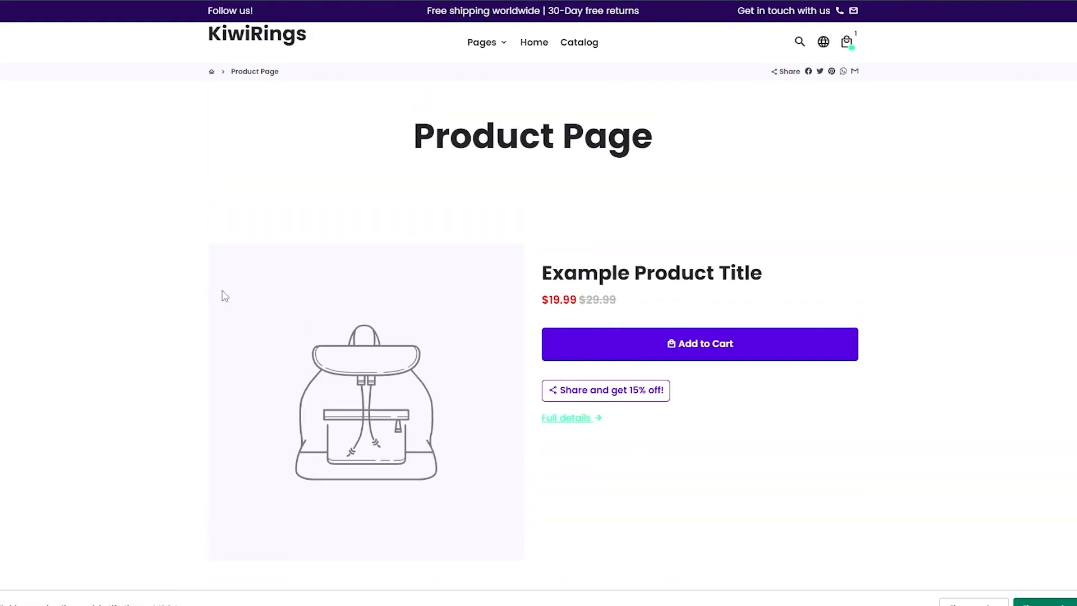